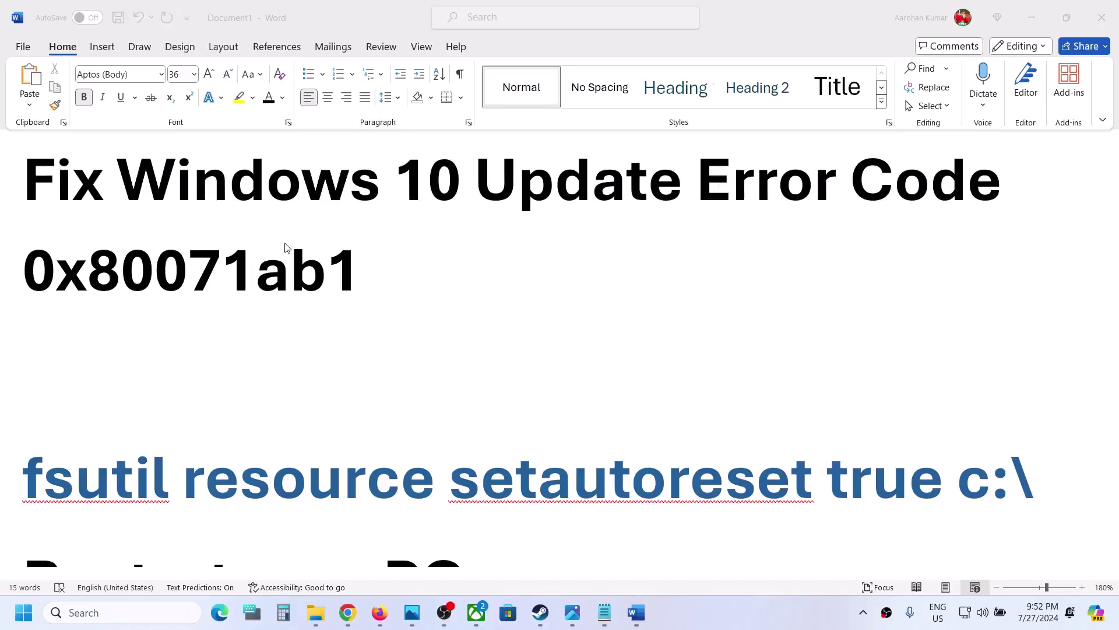
Copy the line 'fsutil resource setautoreset true c:\' from the Word document
double_click(221, 261)
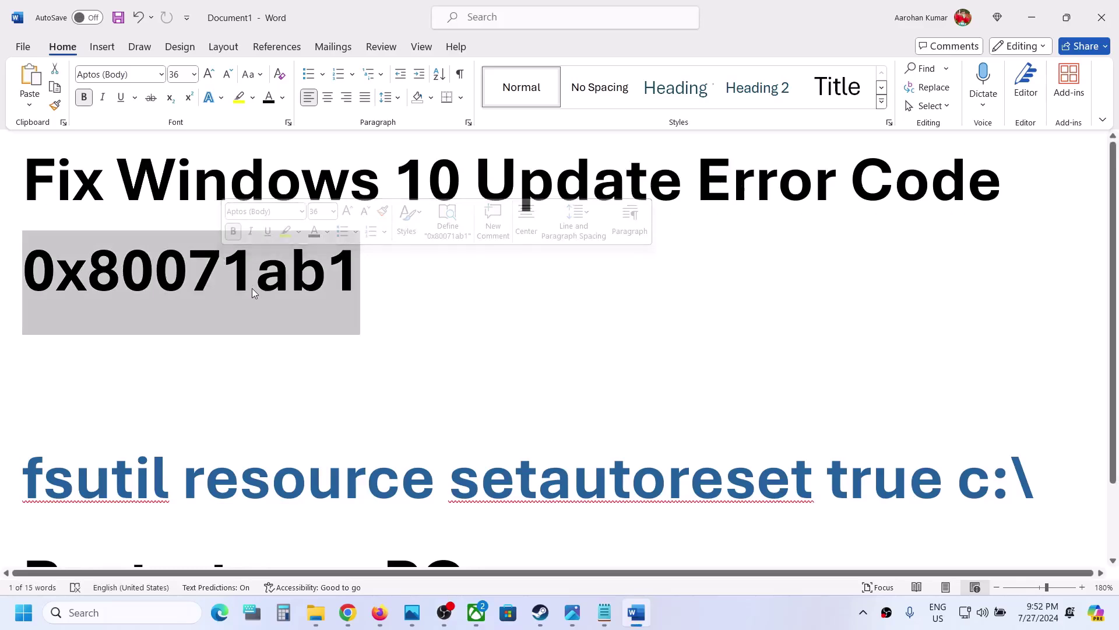
click(387, 300)
scroll(387, 300, down, 1)
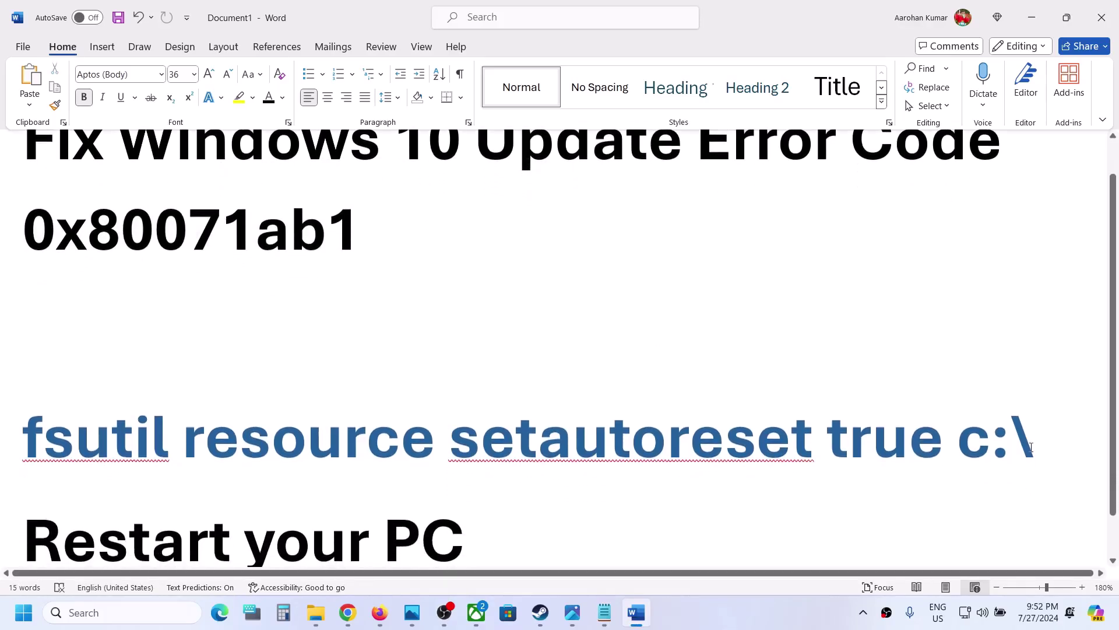
drag(1033, 447, 83, 441)
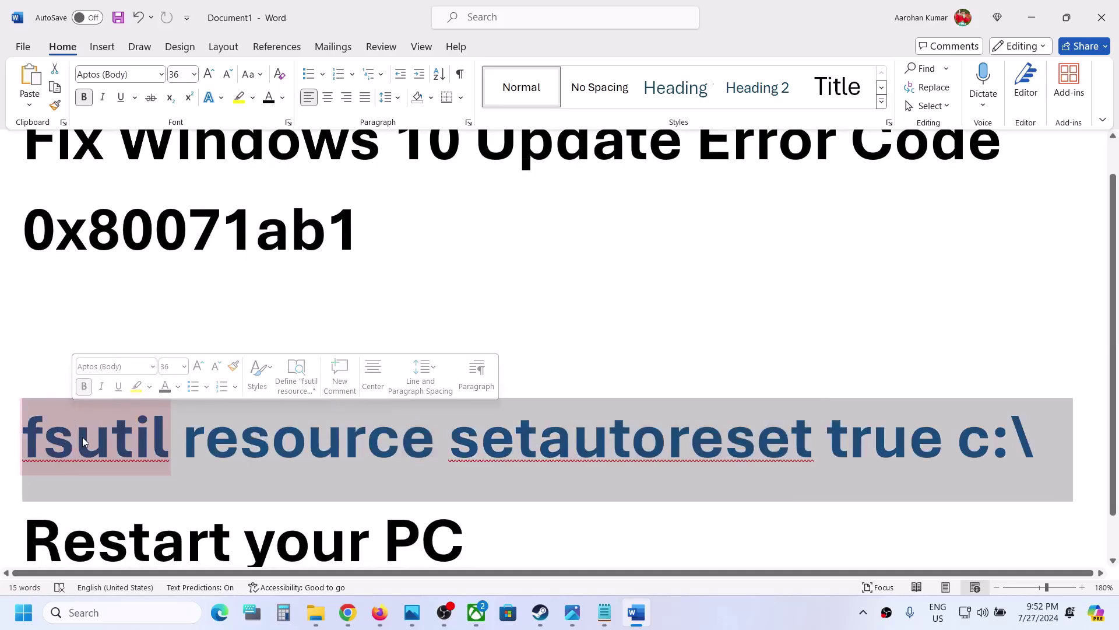
right_click(83, 441)
click(129, 186)
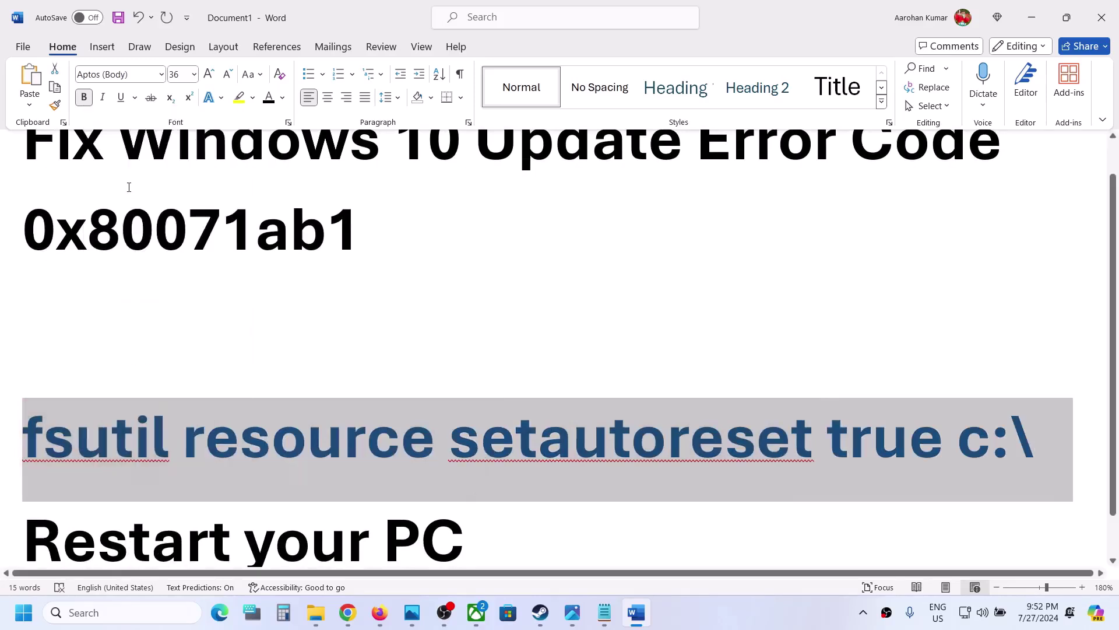
Run 'fsutil resource setautoreset true c:\' in an administrator Command Prompt, then return to Word
click(103, 612)
text(cmd)
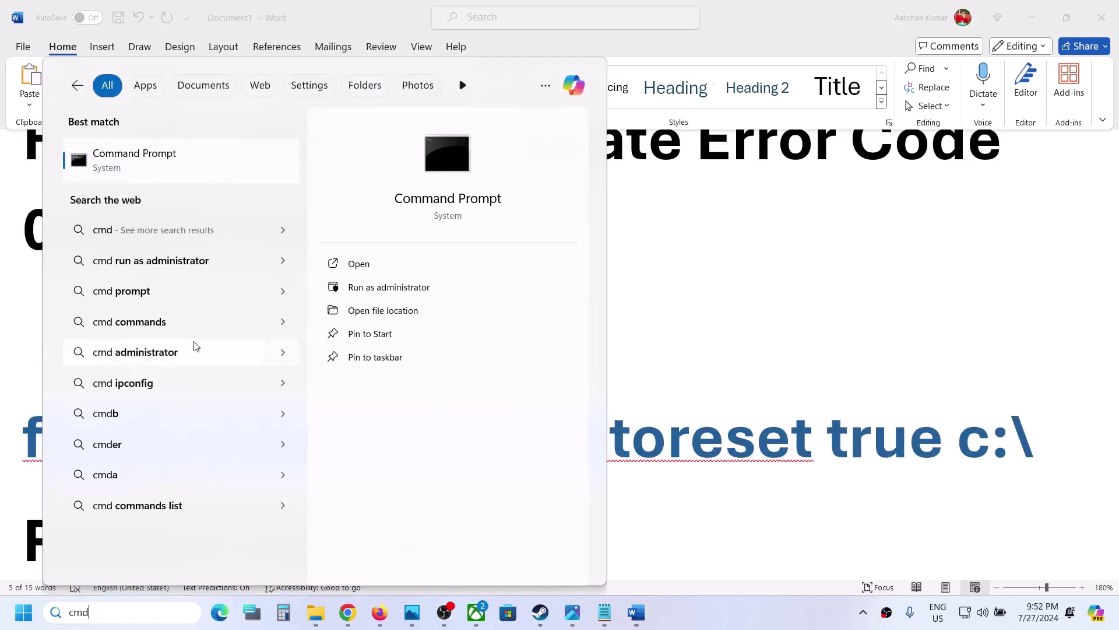
right_click(147, 161)
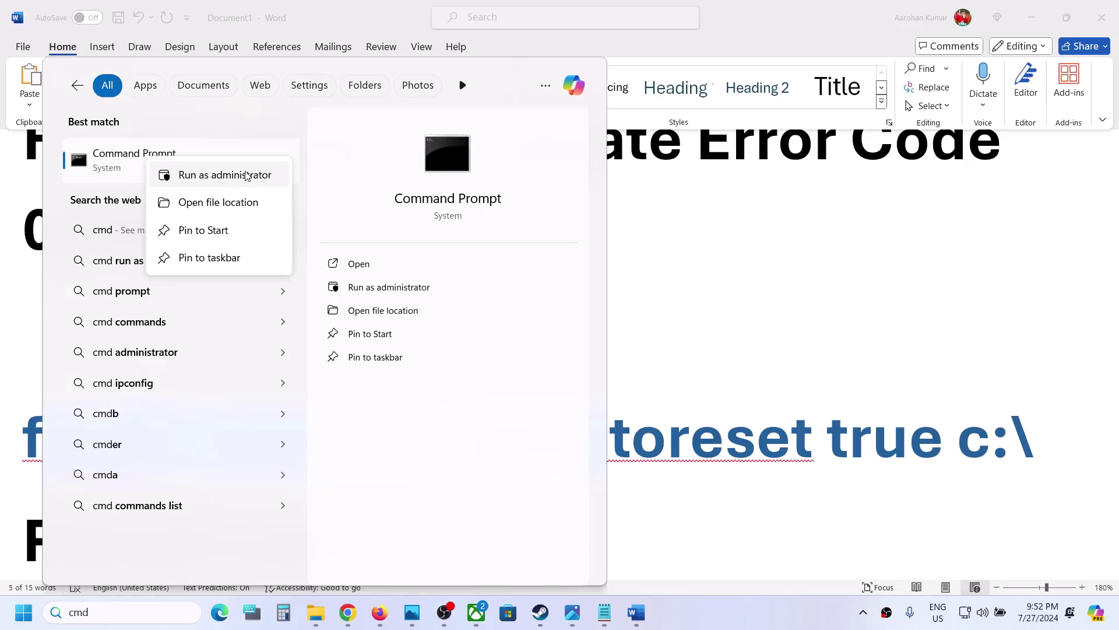
click(244, 174)
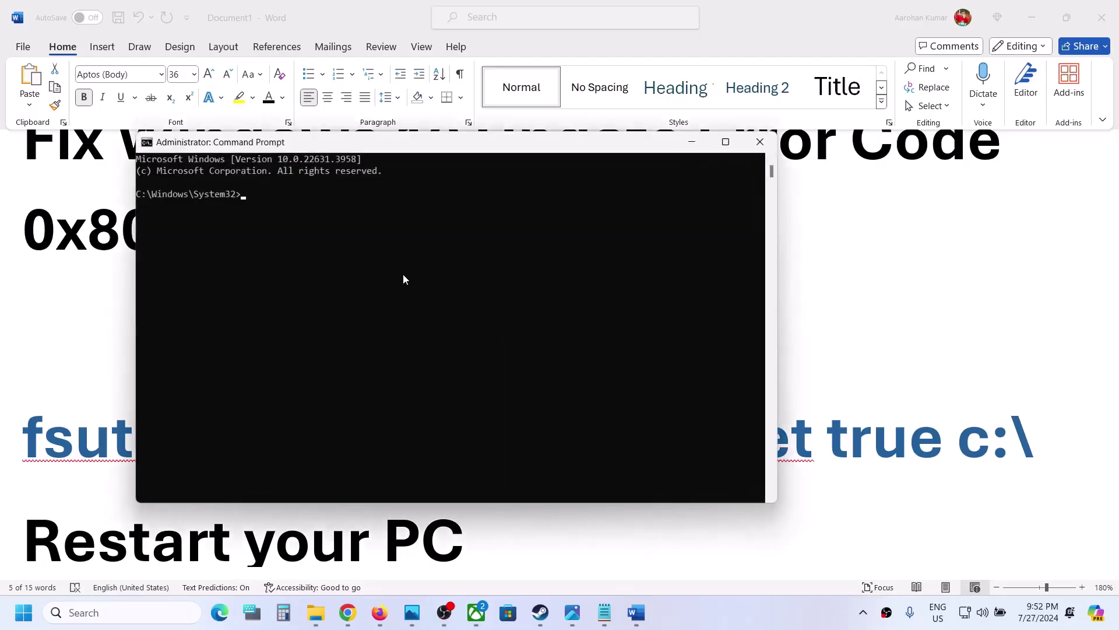
key(ctrl+v)
key(Return)
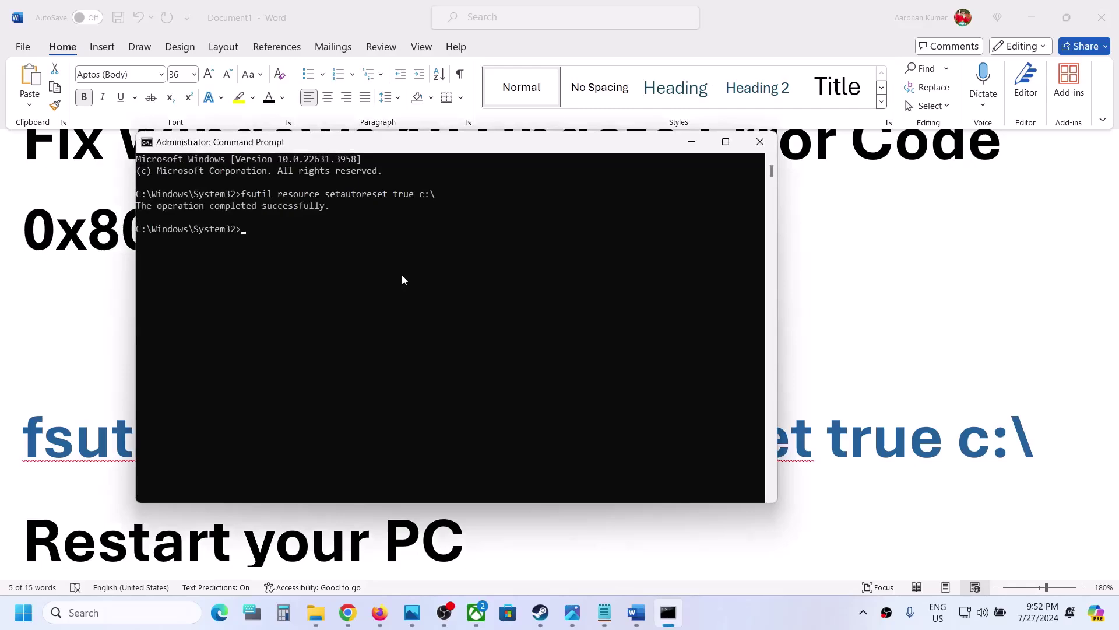
key(alt+Tab)
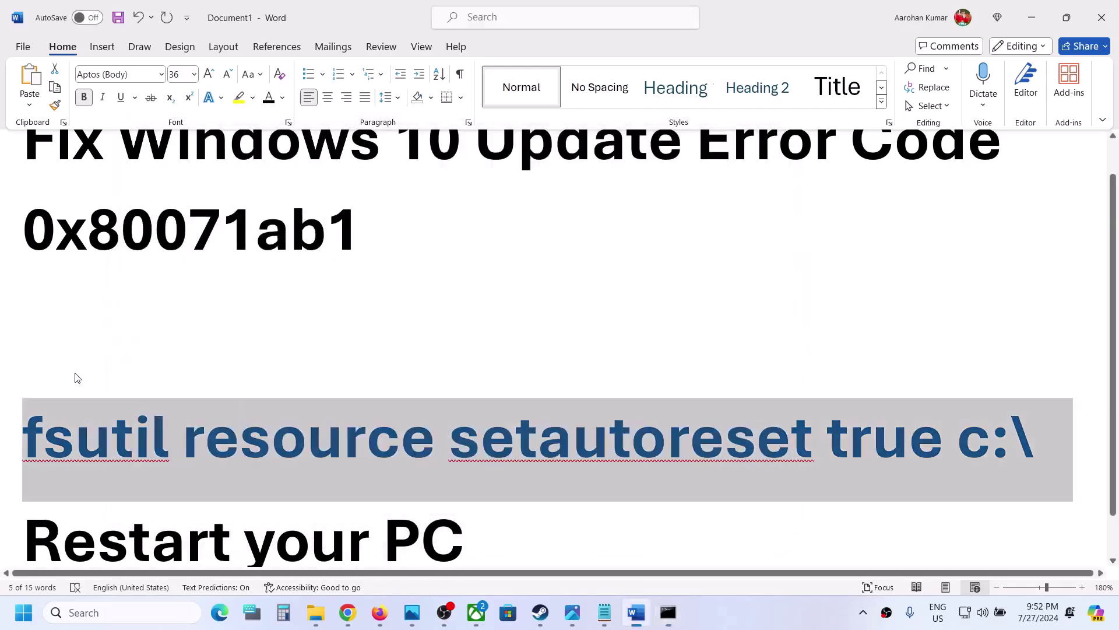
key(super)
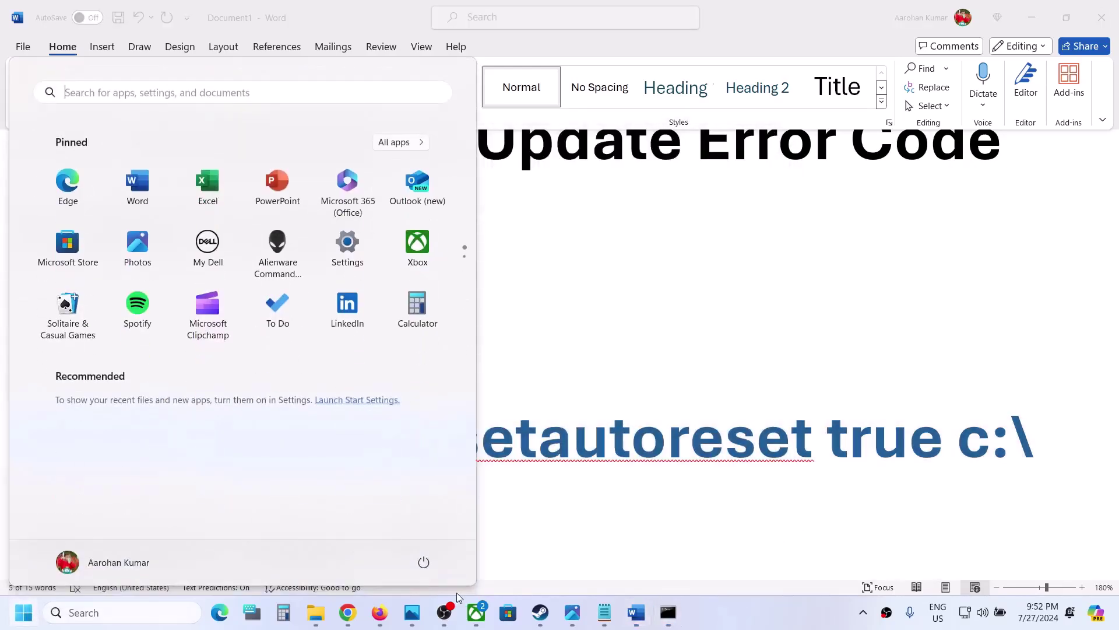
click(431, 565)
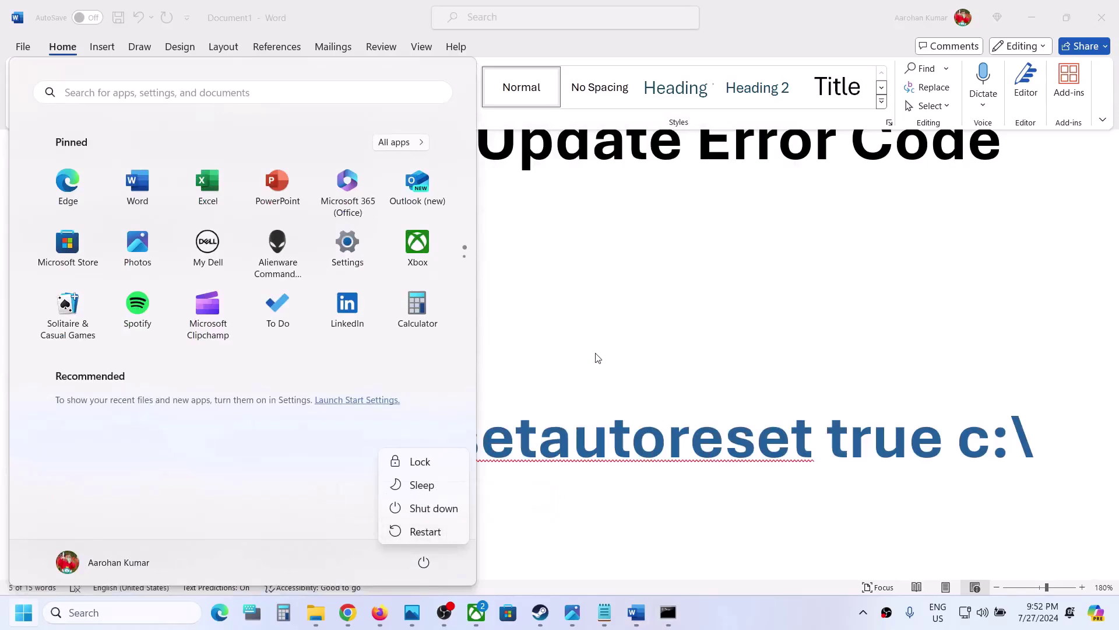
key(Escape)
key(Escape)
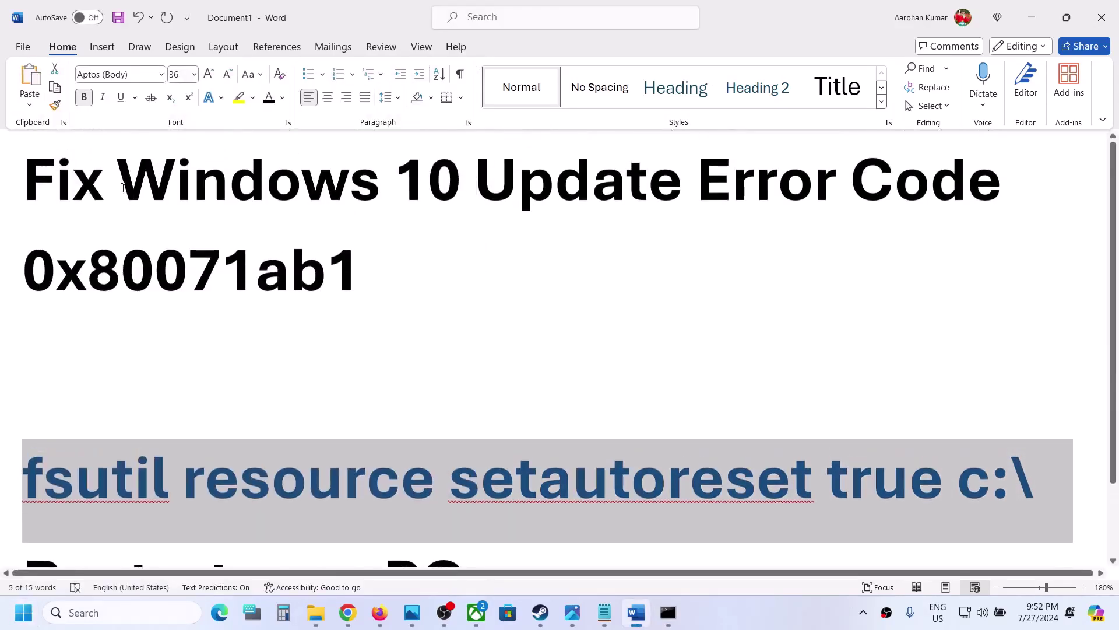
drag(119, 187, 456, 196)
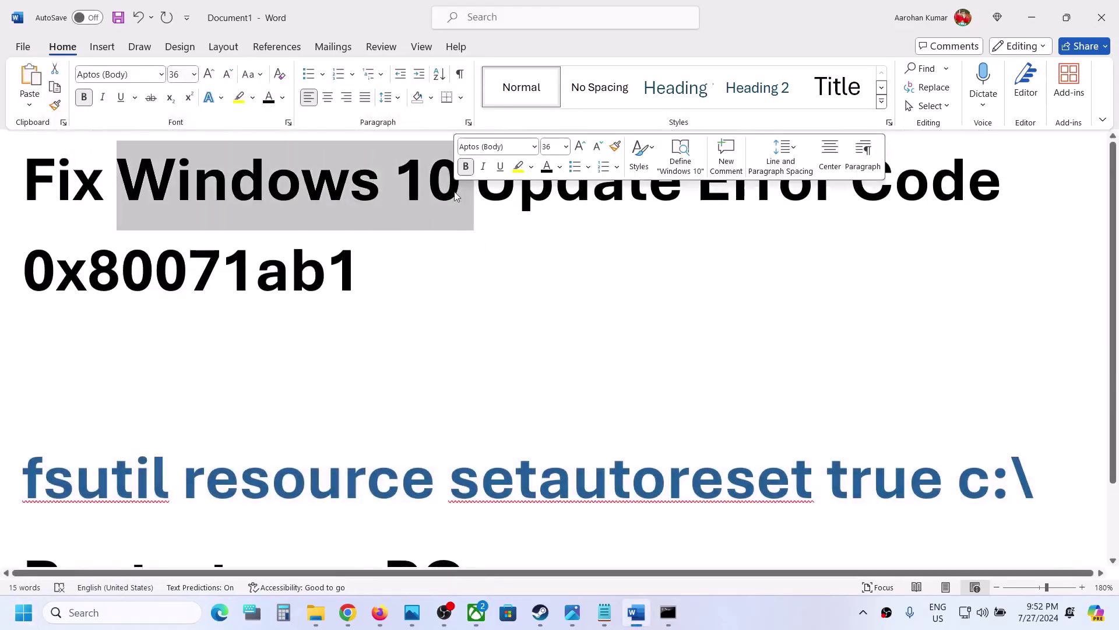
click(425, 238)
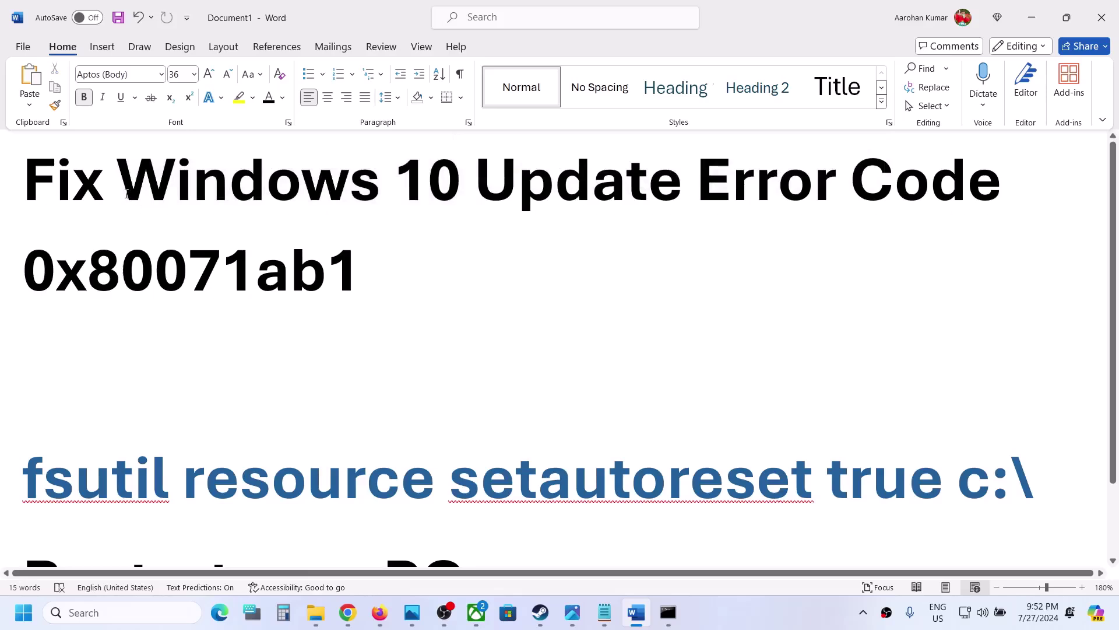
drag(127, 194, 429, 192)
double_click(193, 269)
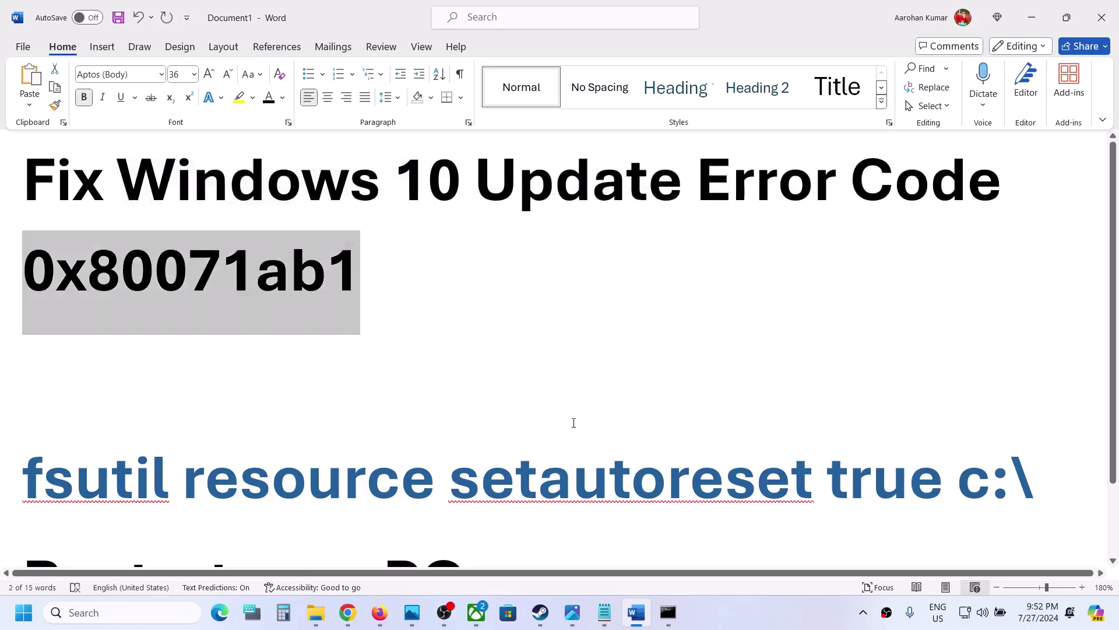
click(779, 621)
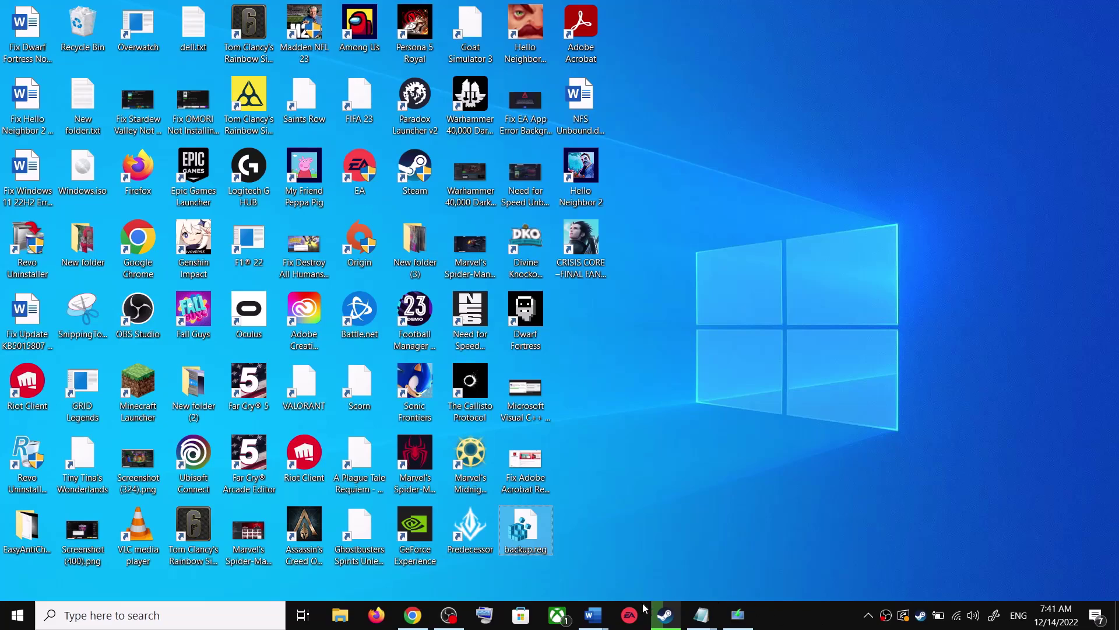
Run the Windows Update troubleshooter from Update & Security > Troubleshoot > Additional troubleshooters
click(593, 615)
click(671, 548)
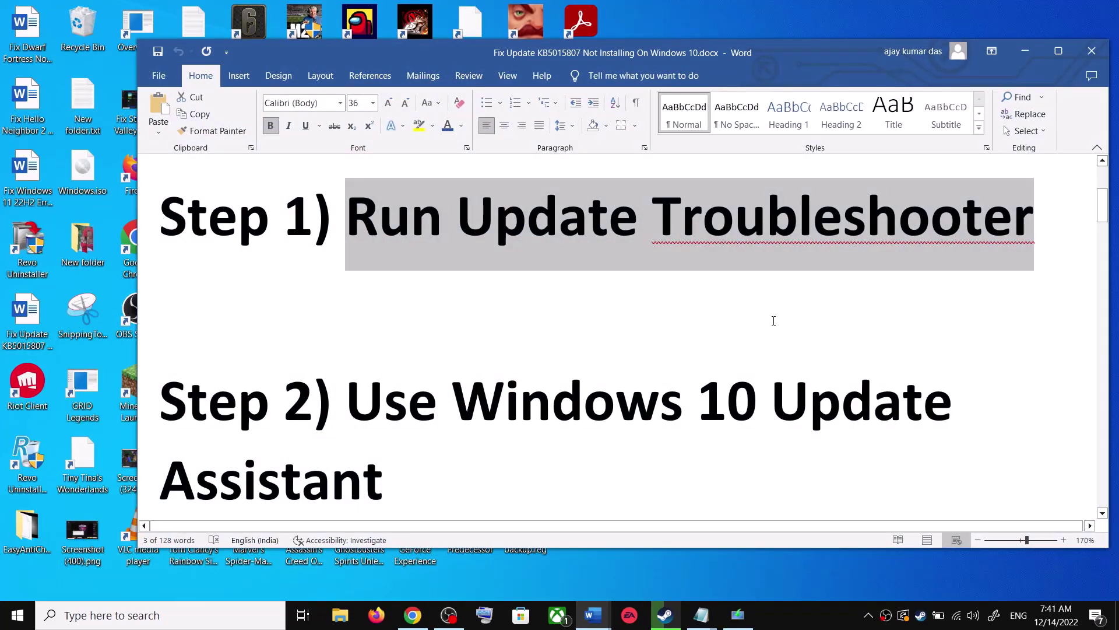
key(super+i)
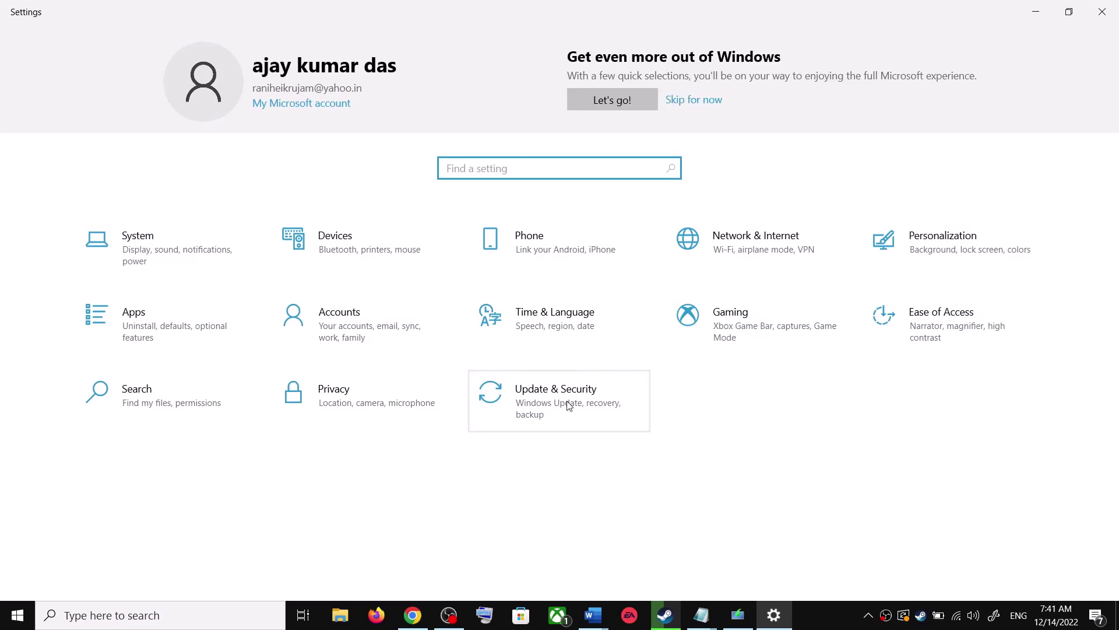
click(569, 406)
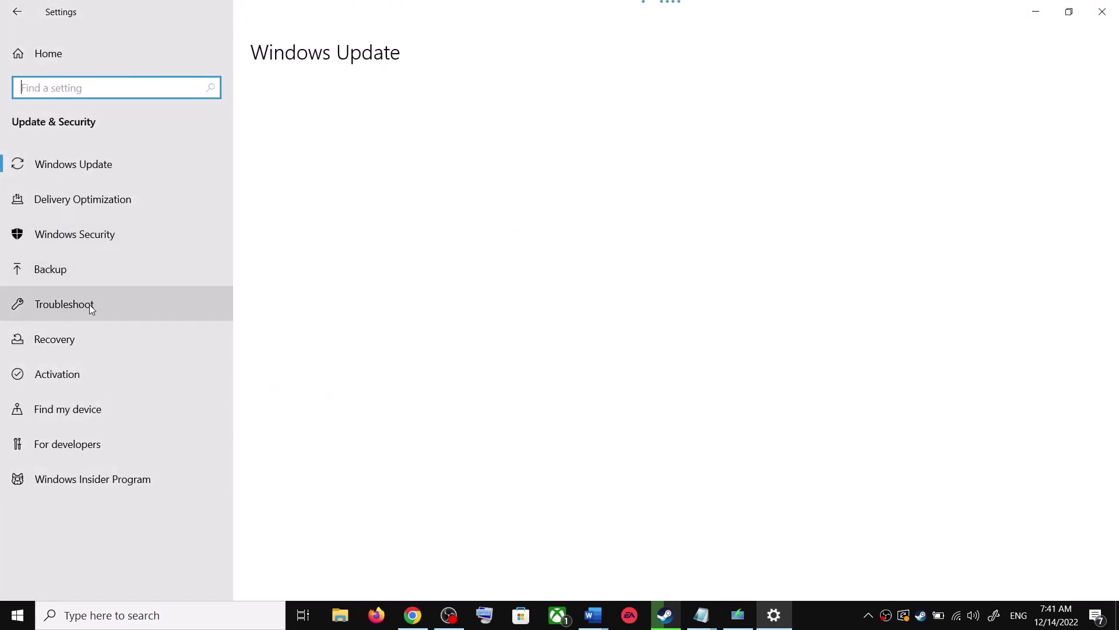
click(89, 304)
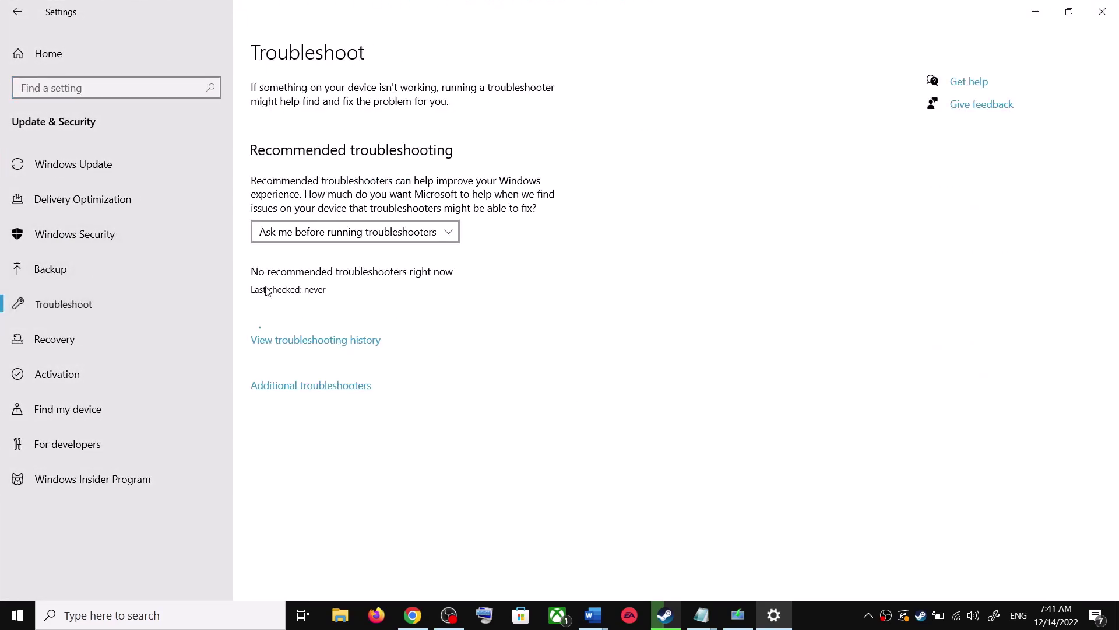
click(328, 389)
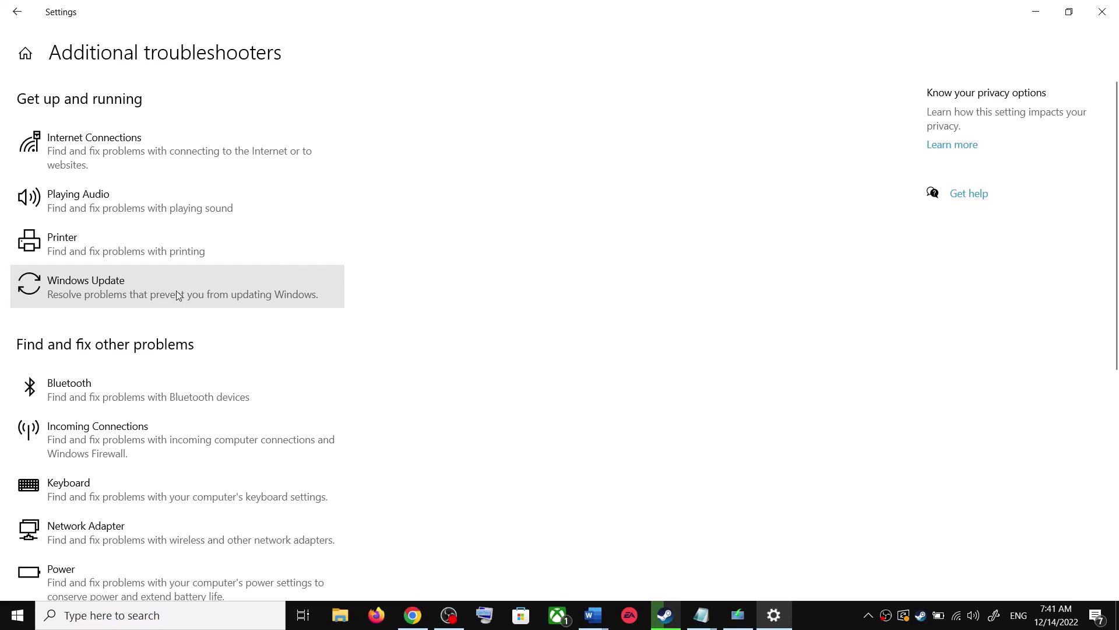
click(176, 294)
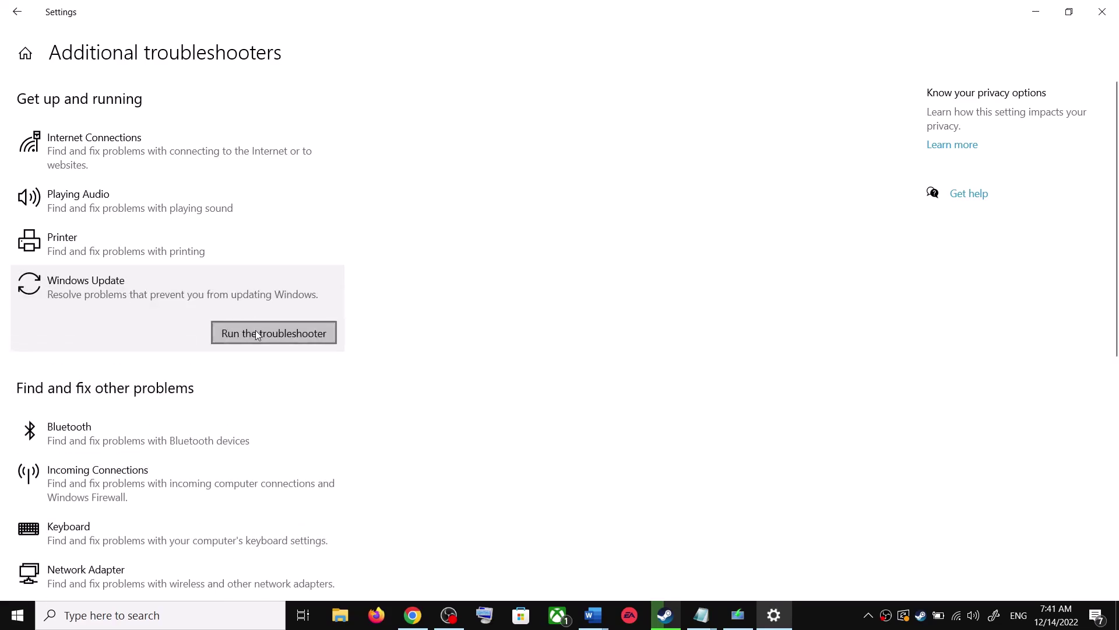
click(256, 331)
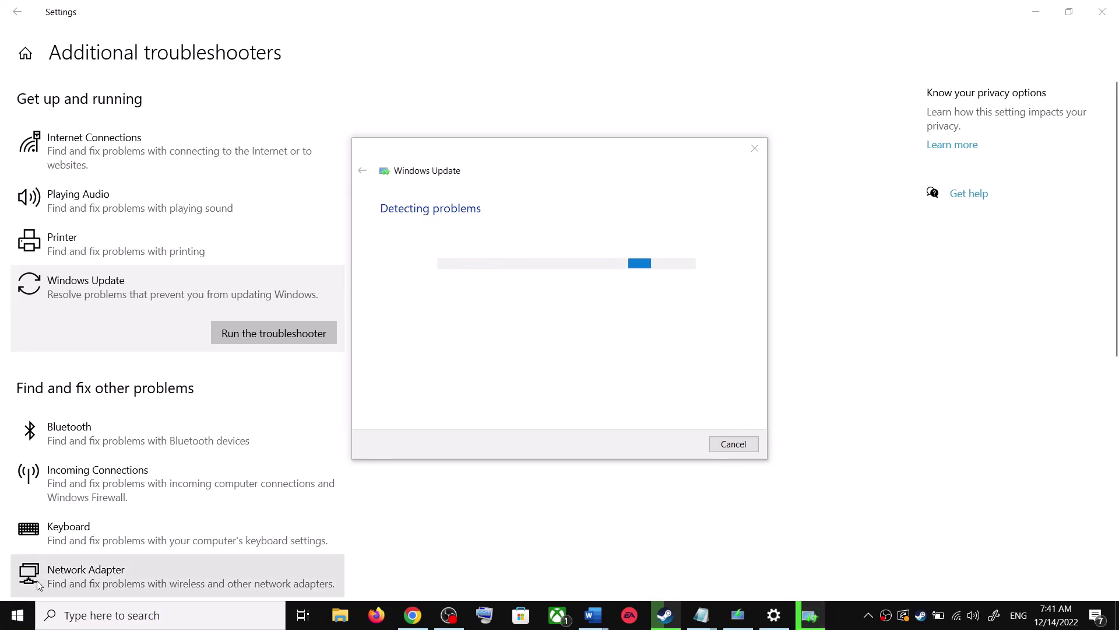
Open the Start menu power options and dismiss them without restarting
click(17, 615)
click(18, 583)
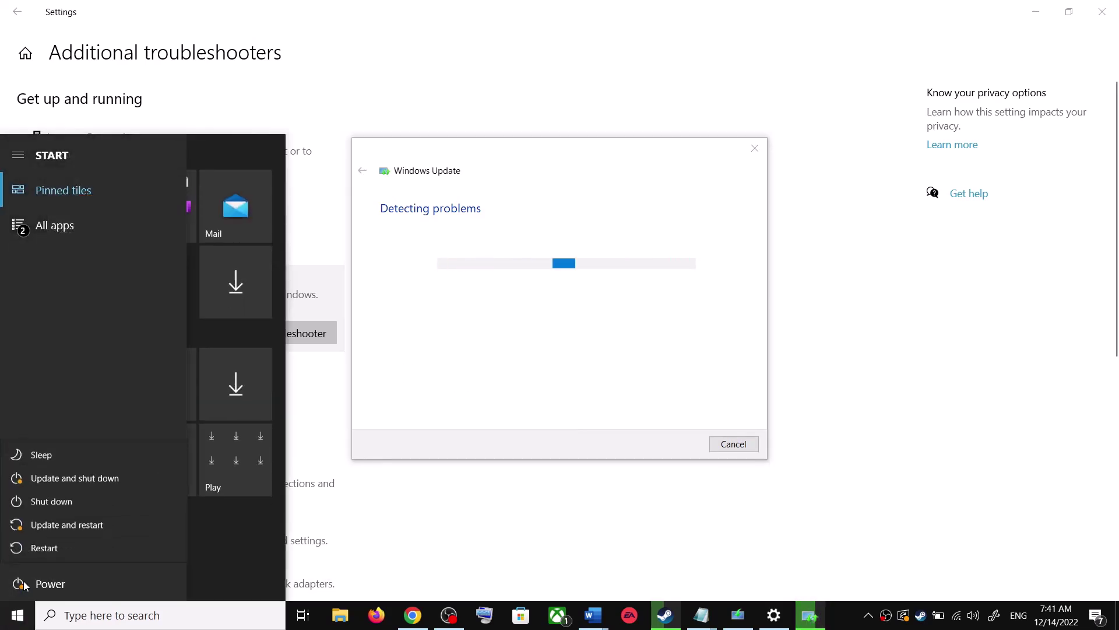
click(33, 547)
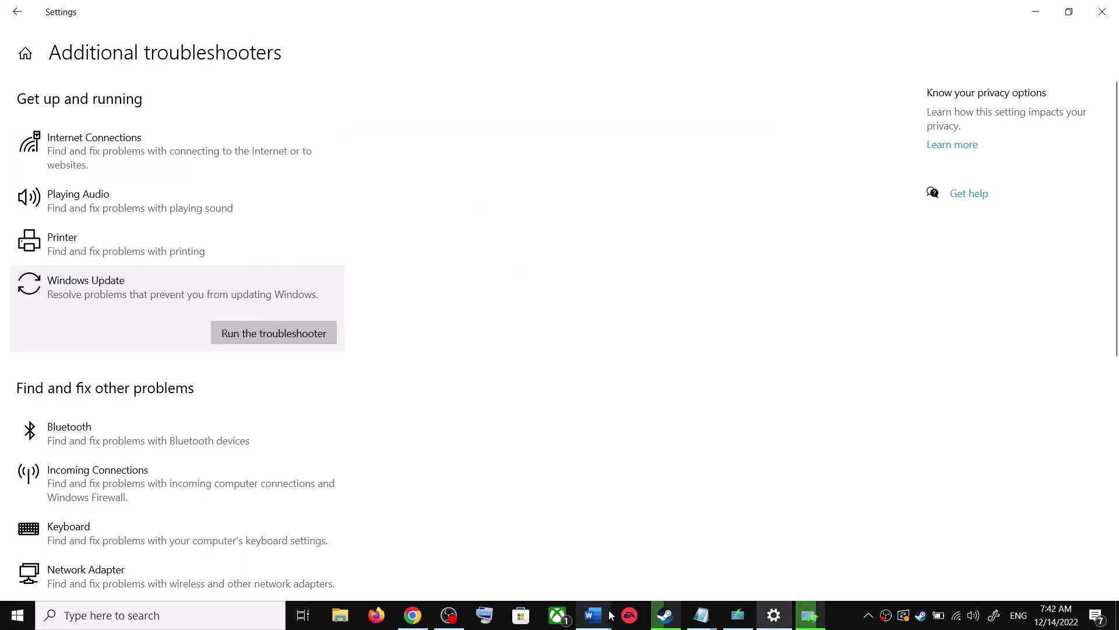
Select the Windows 10 download link under Step 2 and switch to the Download Windows 10 page in Chrome
mouse_move(604, 620)
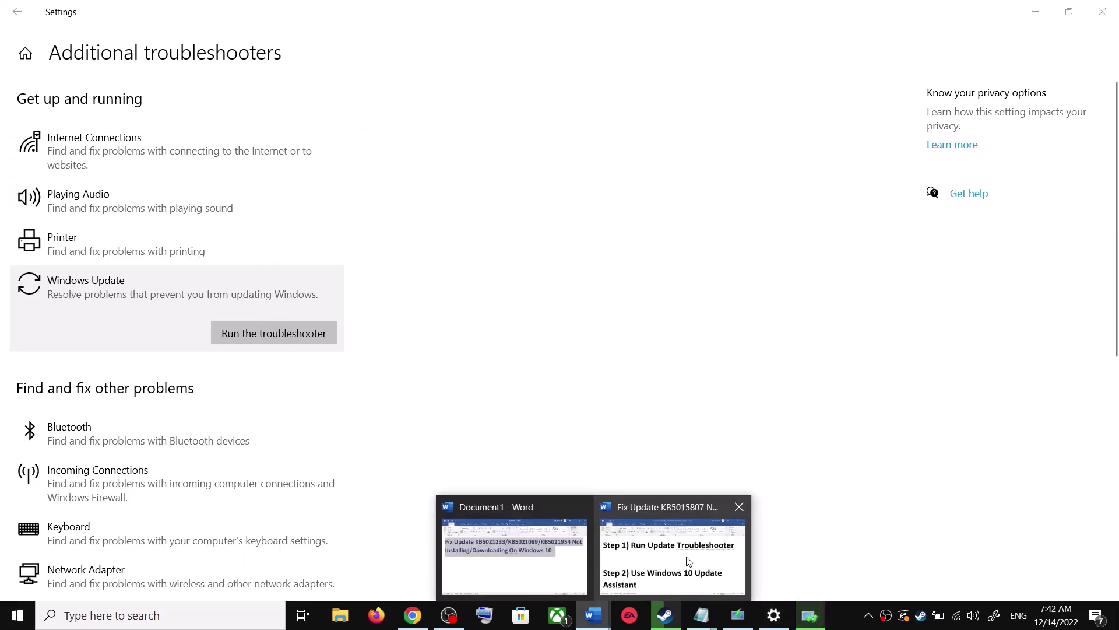
click(676, 554)
scroll(377, 406, down, 1)
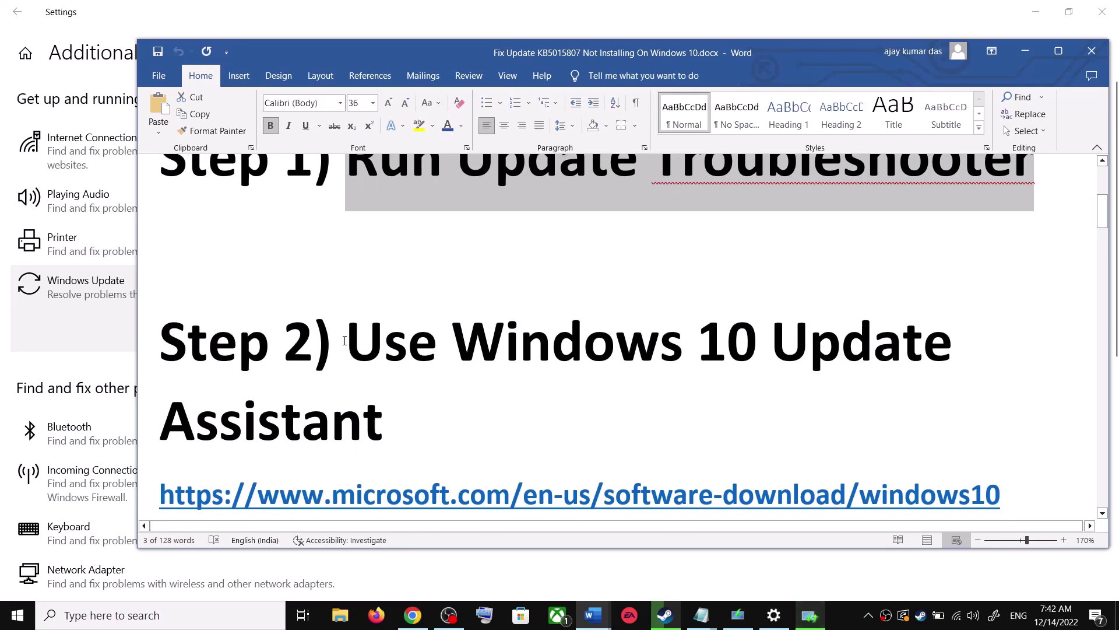
drag(350, 343, 407, 402)
scroll(473, 453, down, 1)
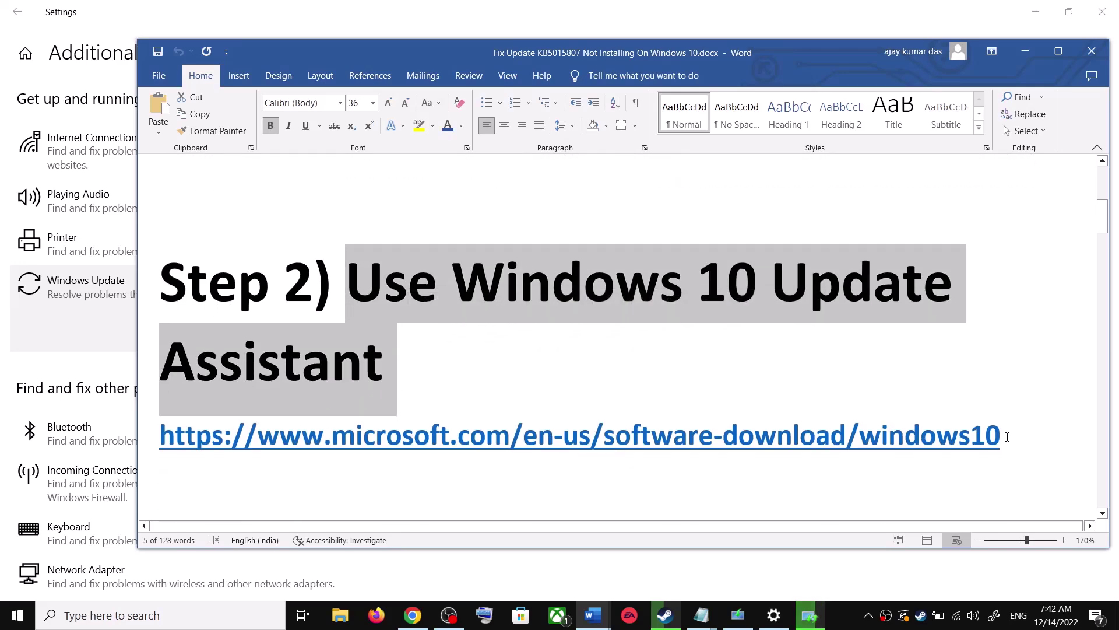
drag(1007, 437, 260, 444)
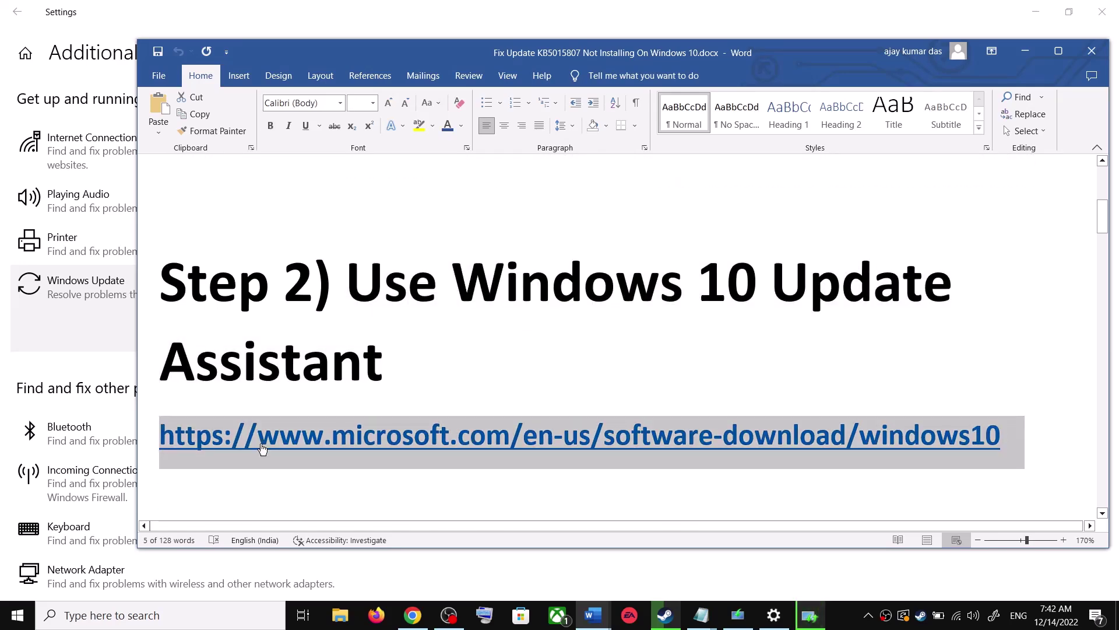
click(420, 619)
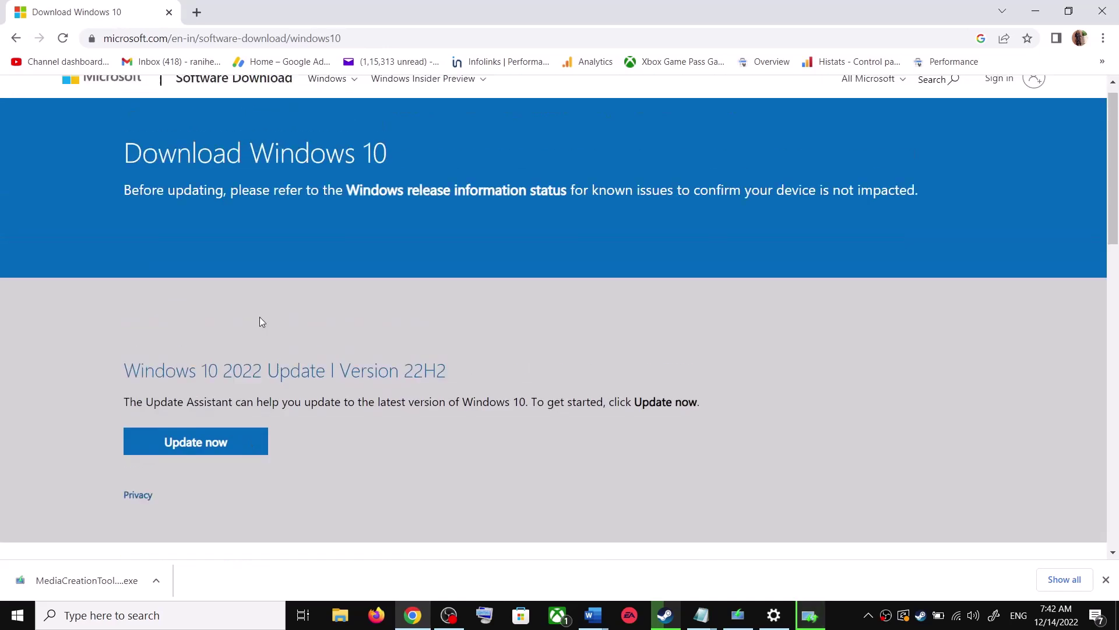
Download and run Windows10Upgrade via Update now, closing it once Windows 10 is reported current
scroll(260, 322, up, 1)
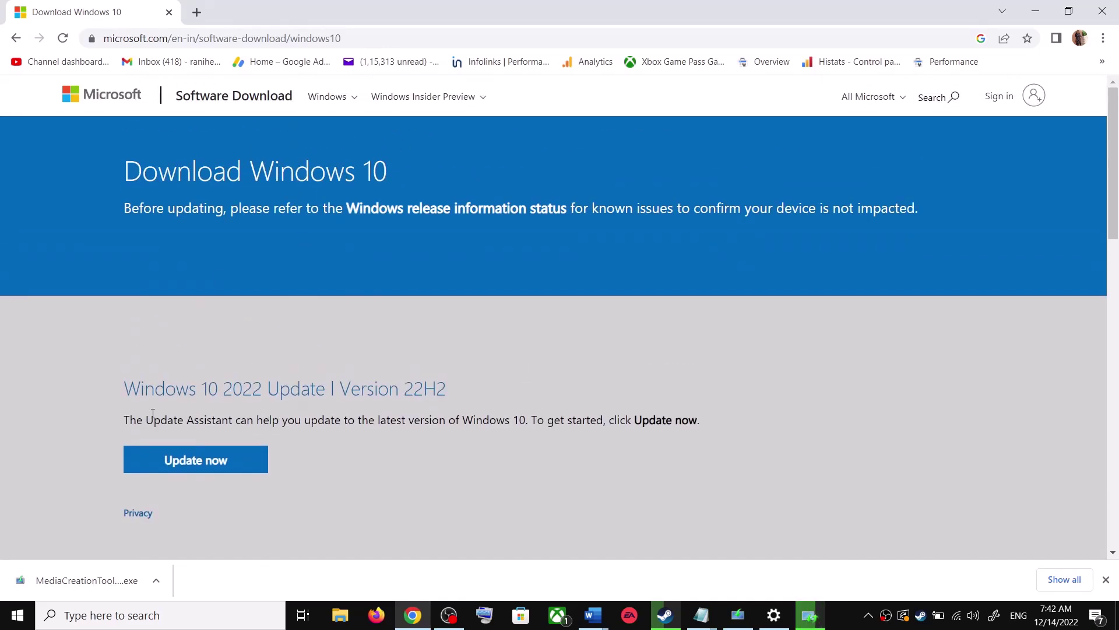
drag(144, 421, 233, 420)
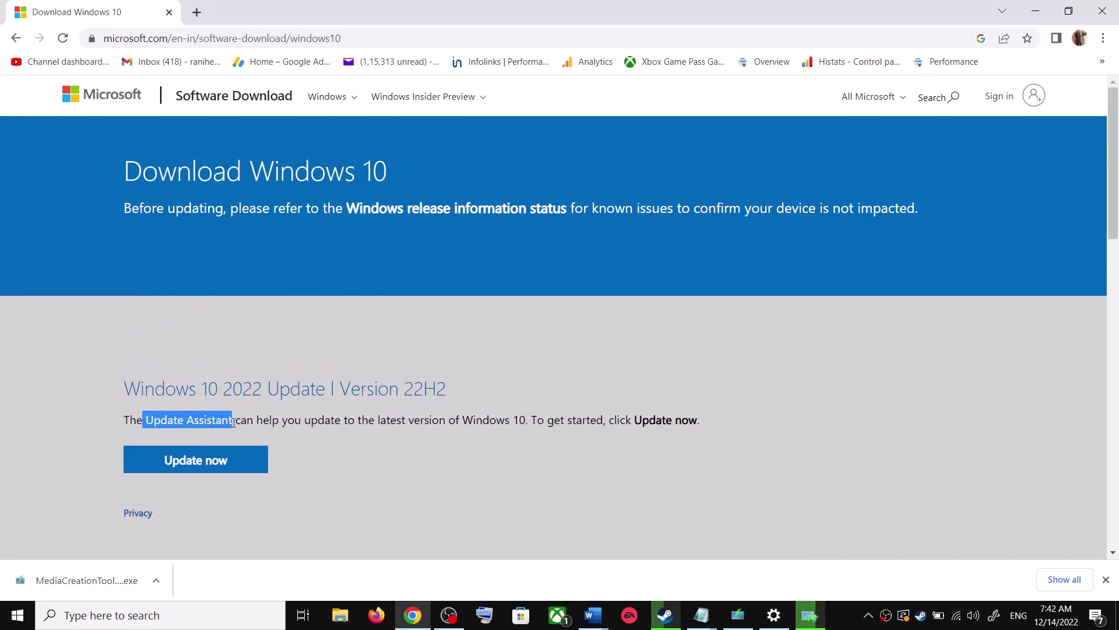
click(224, 462)
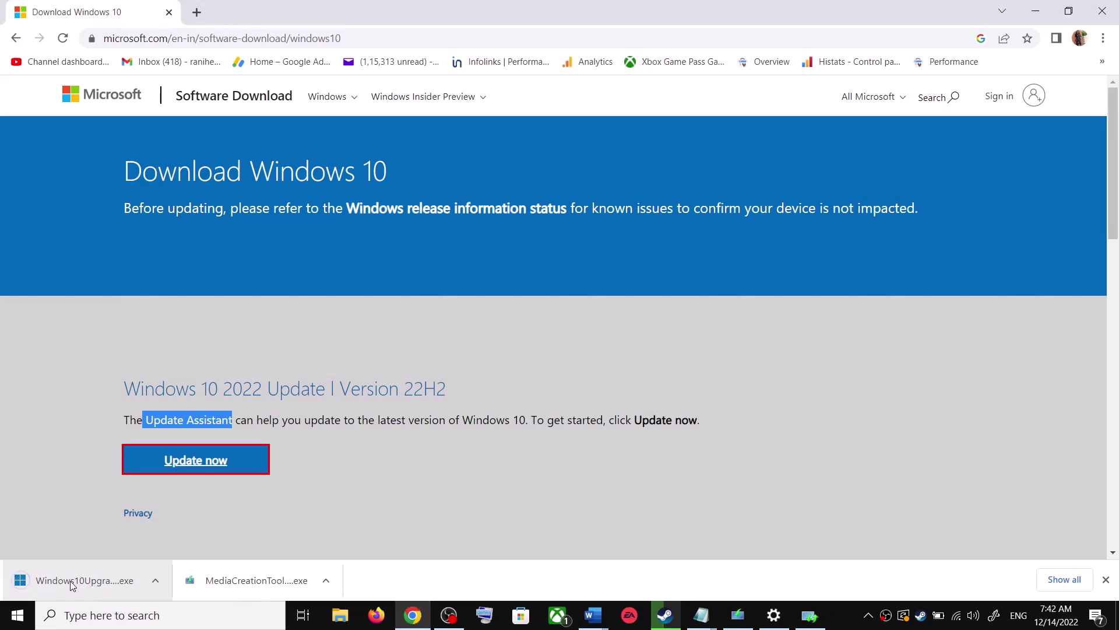
click(71, 583)
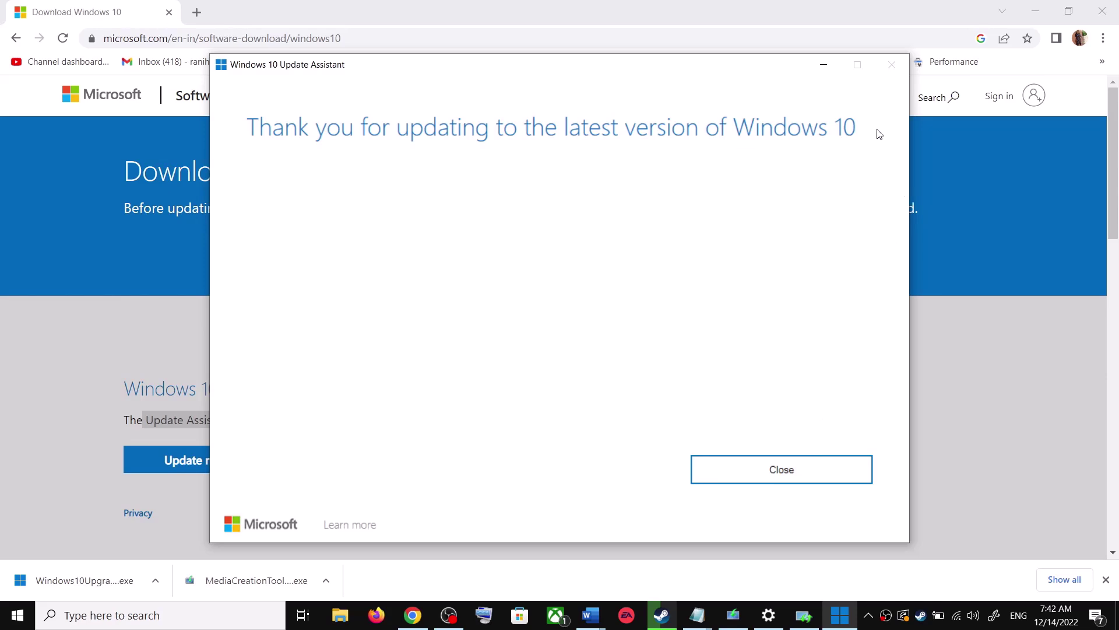
click(815, 473)
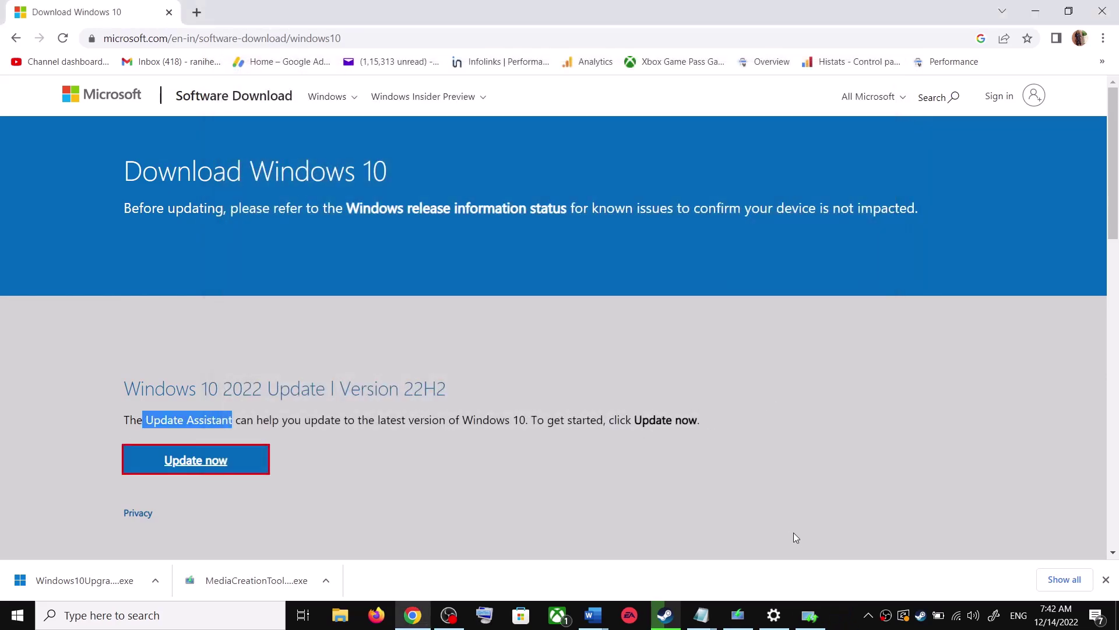
Copy the Step 3 reset commands from SC config trustedinstaller through net start appidsvc
click(593, 615)
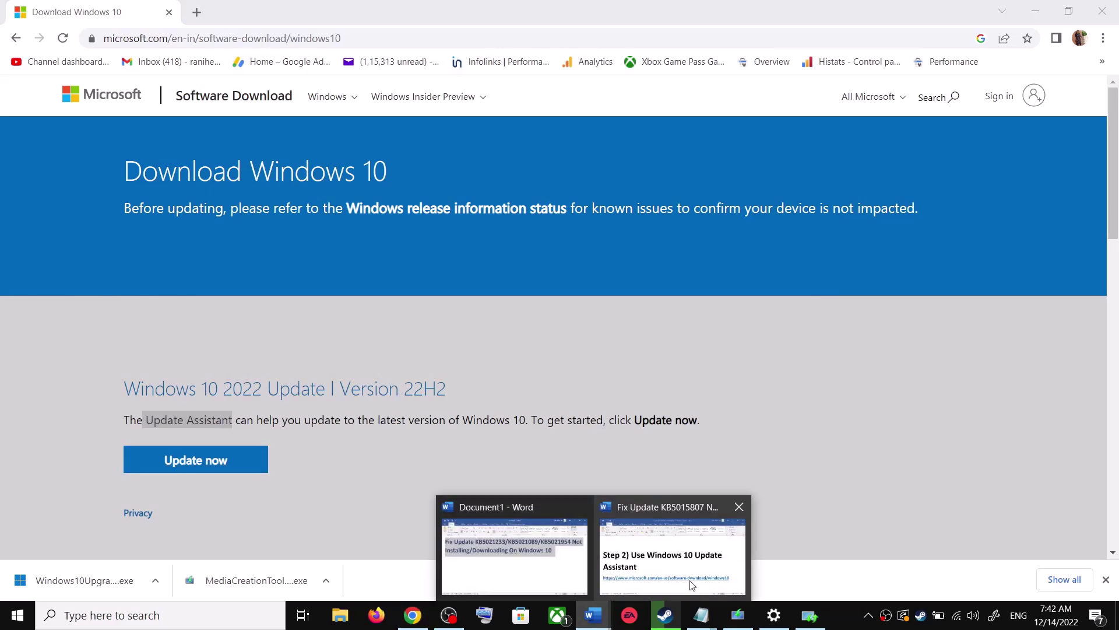
click(694, 577)
scroll(457, 393, down, 3)
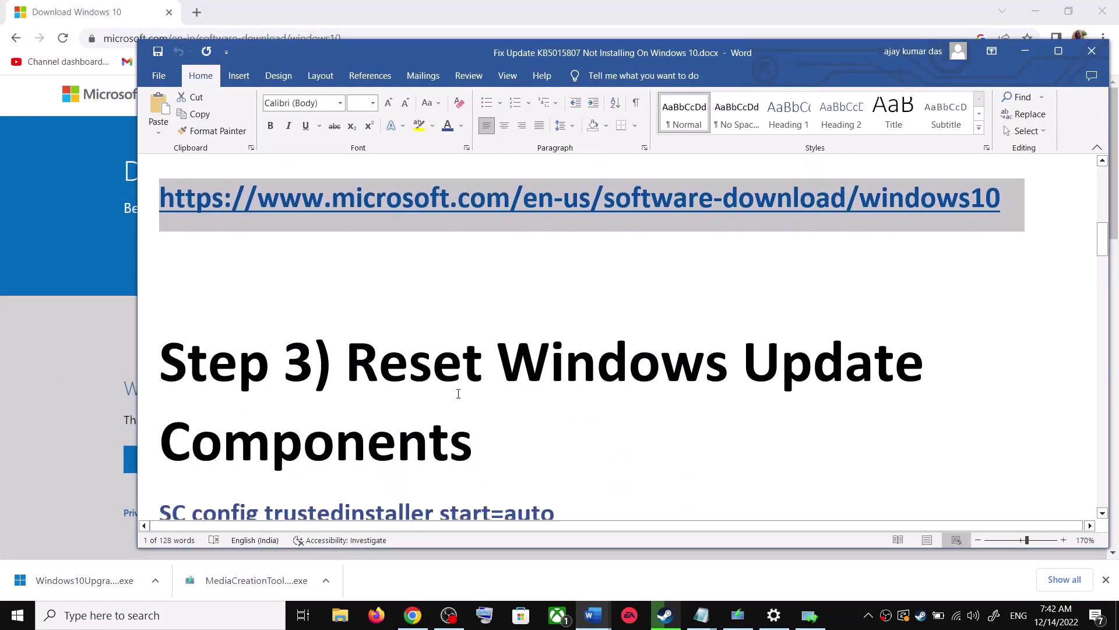
drag(355, 360, 474, 446)
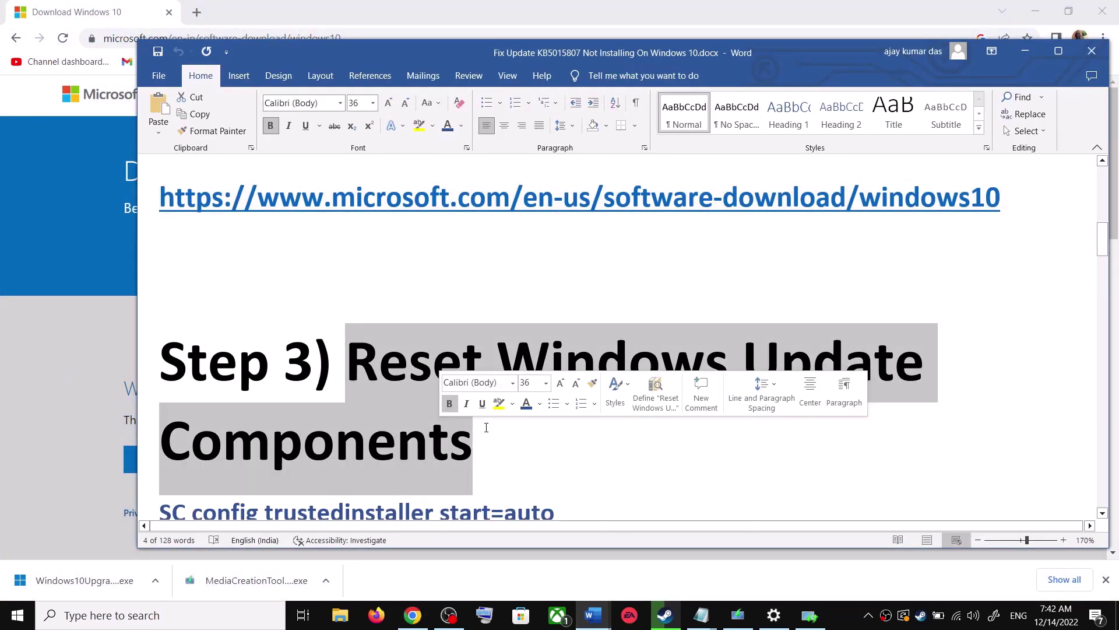
scroll(482, 425, down, 2)
drag(161, 394, 362, 488)
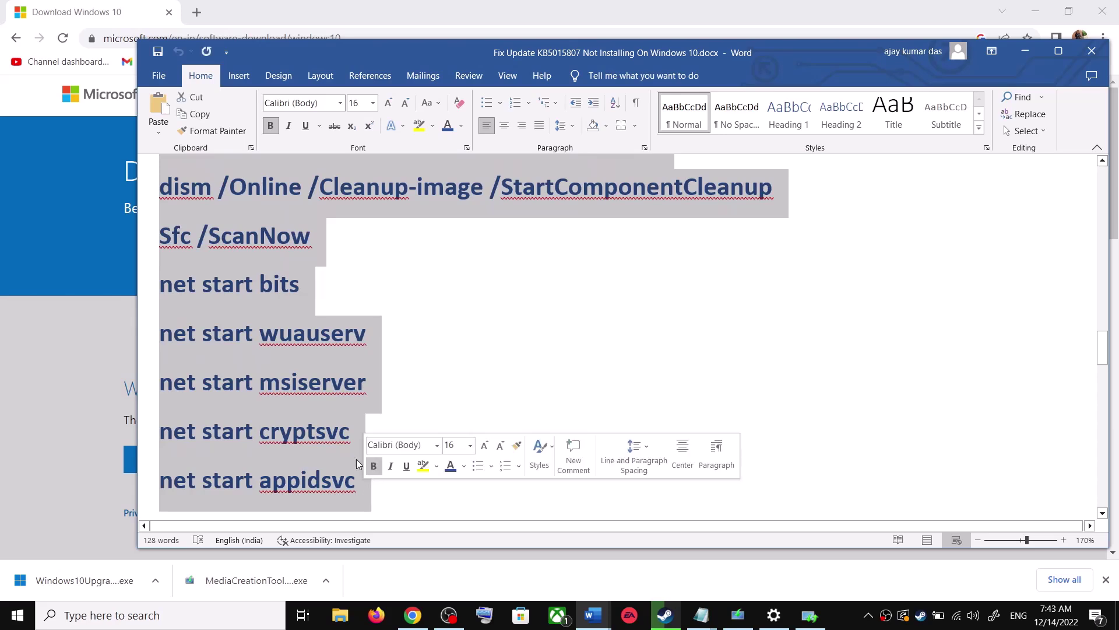
scroll(326, 408, down, 1)
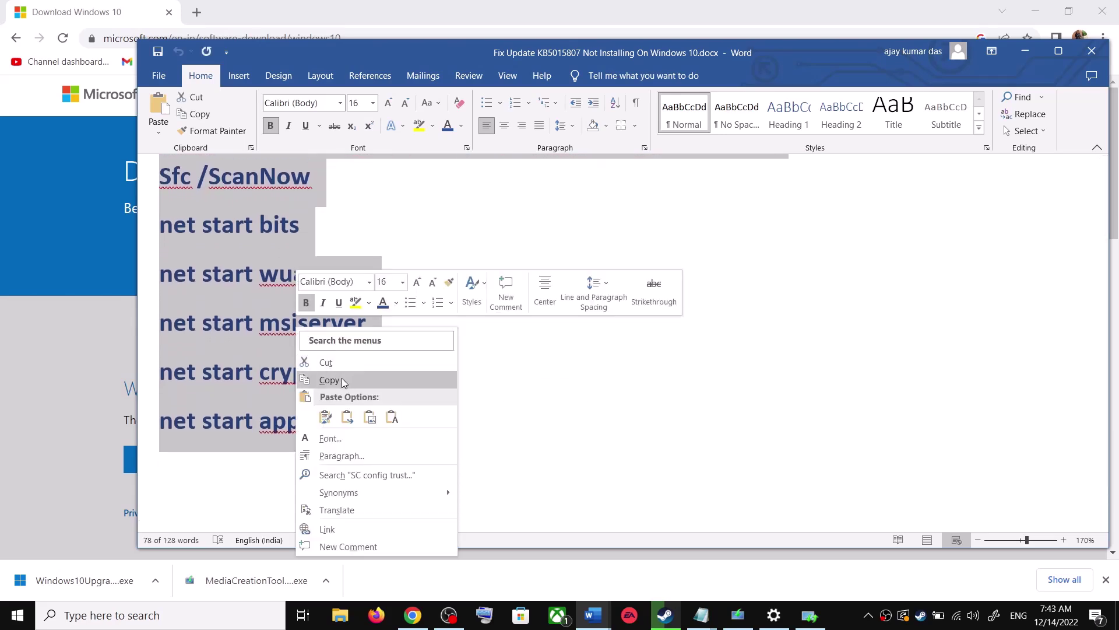
click(345, 380)
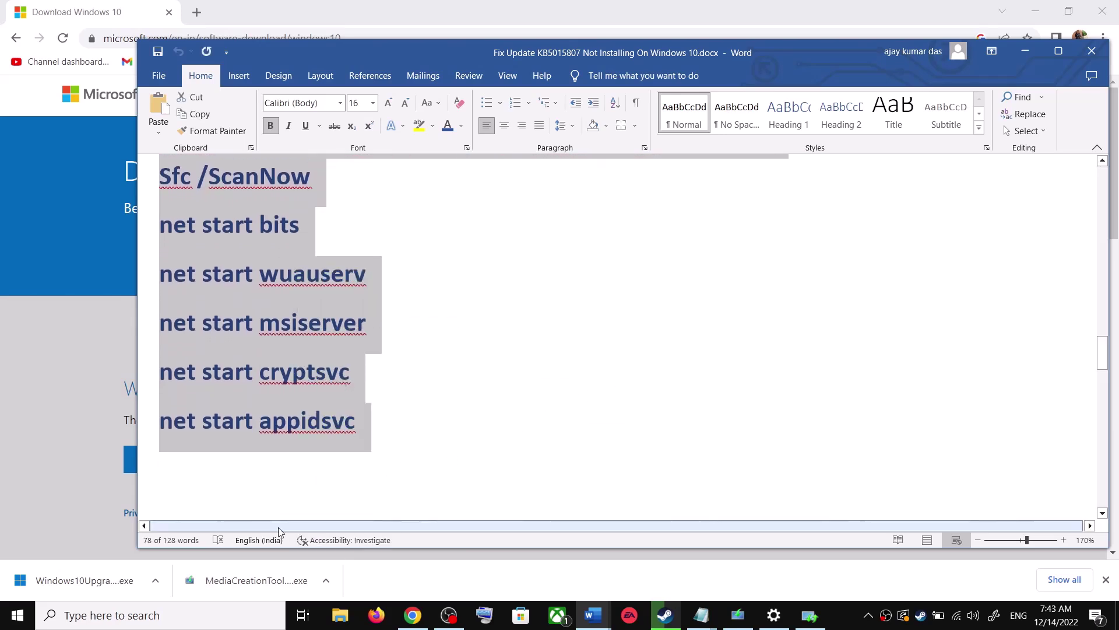
Launch a new empty Notepad from Windows search
click(197, 626)
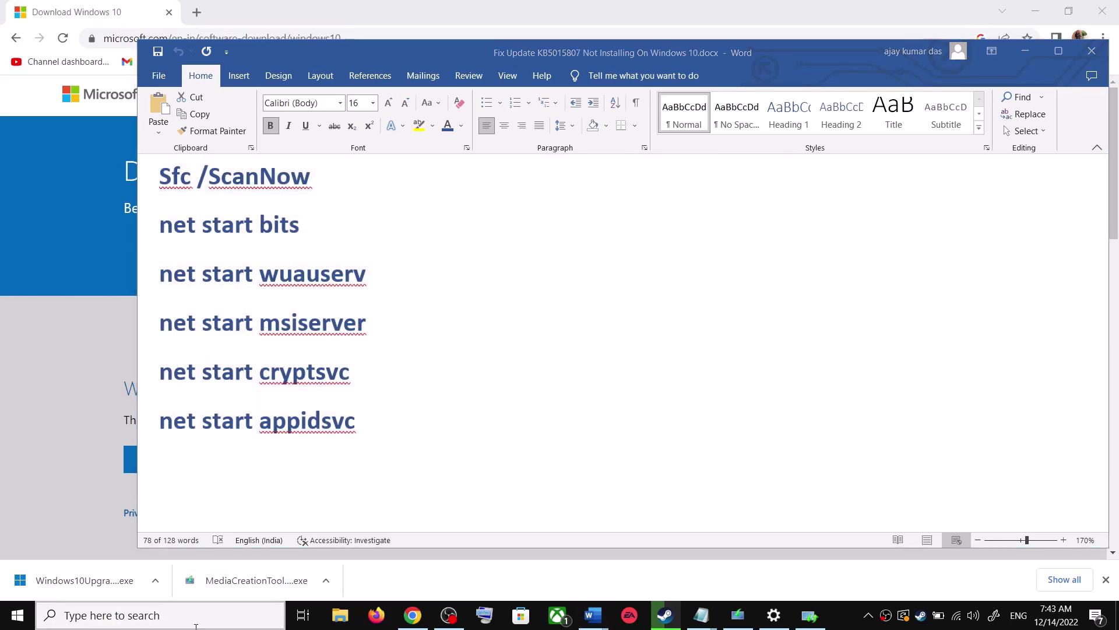
text(ote)
click(192, 212)
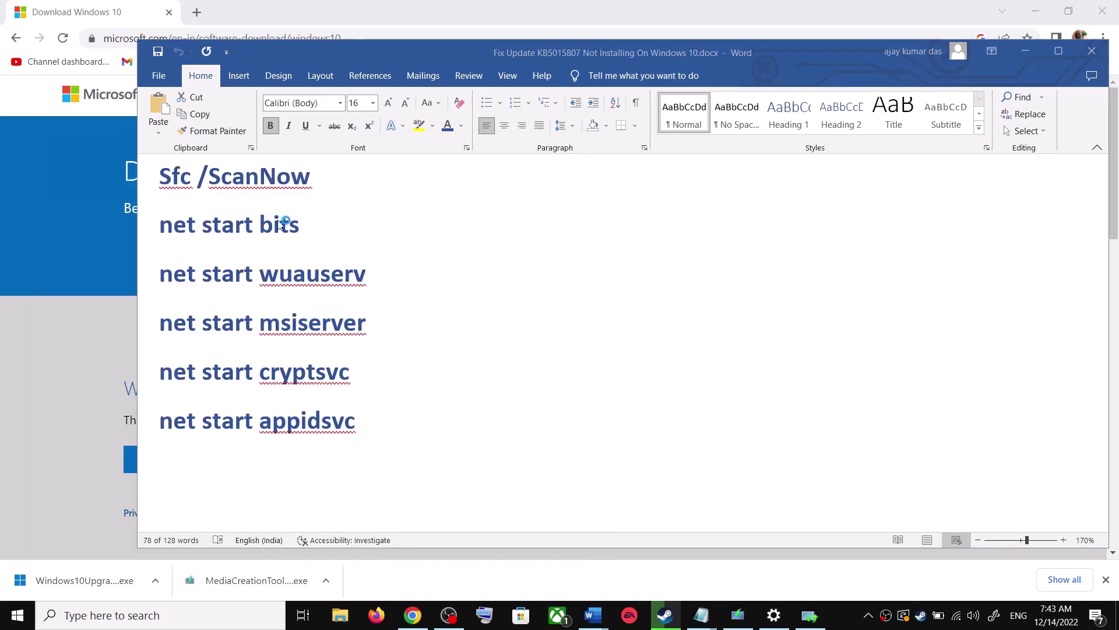
Paste the reset commands into Notepad and begin Save As to the Desktop
key(ctrl+v)
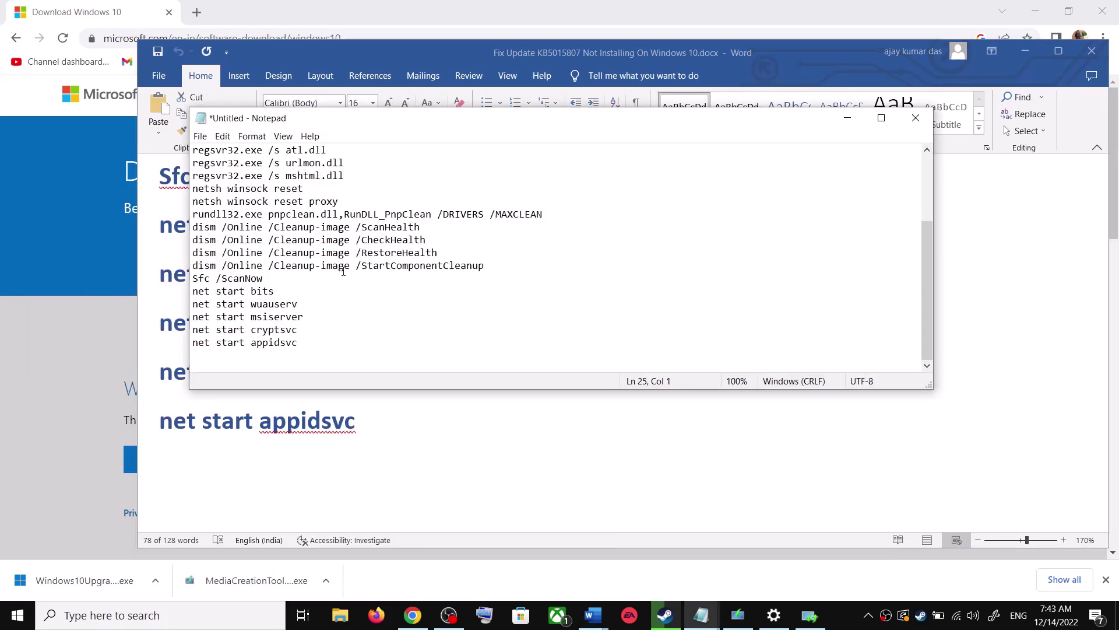
scroll(343, 272, up, 3)
click(200, 135)
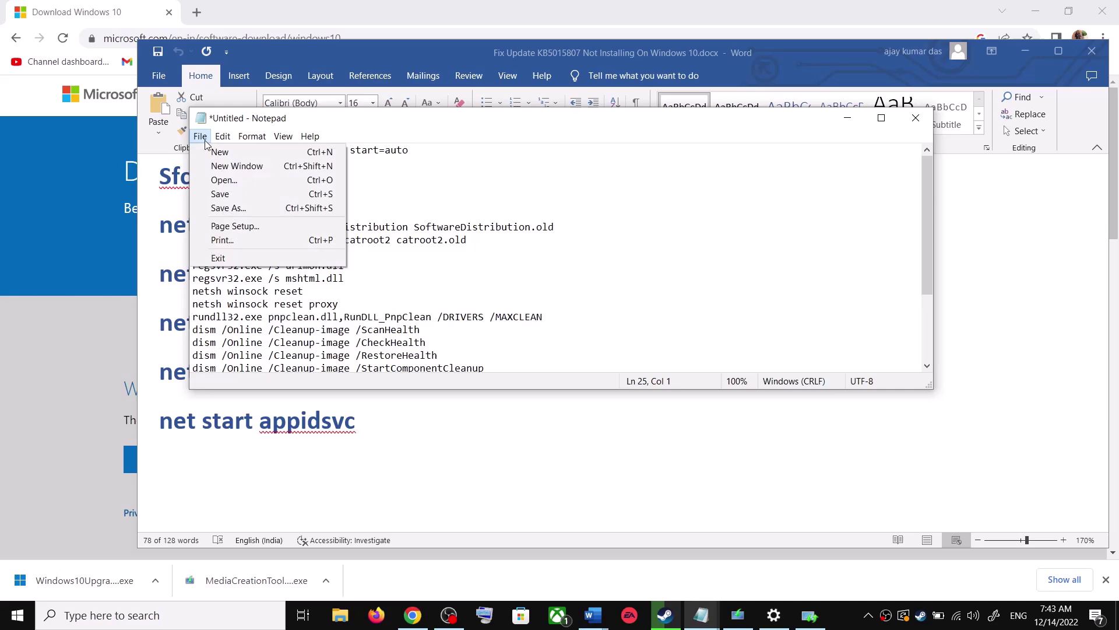
click(228, 208)
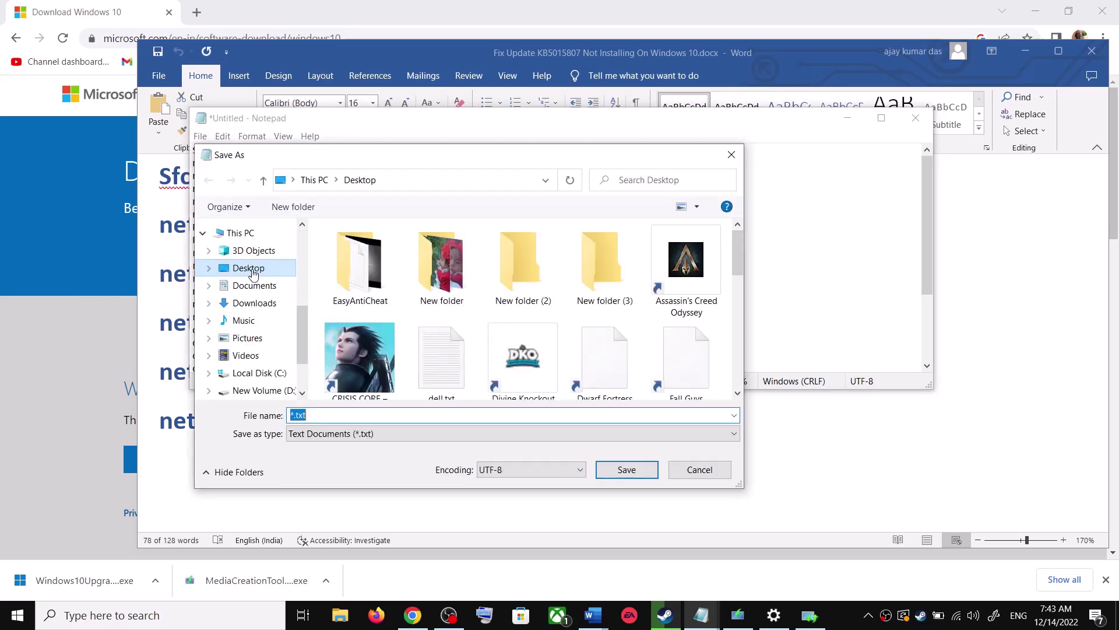
click(259, 270)
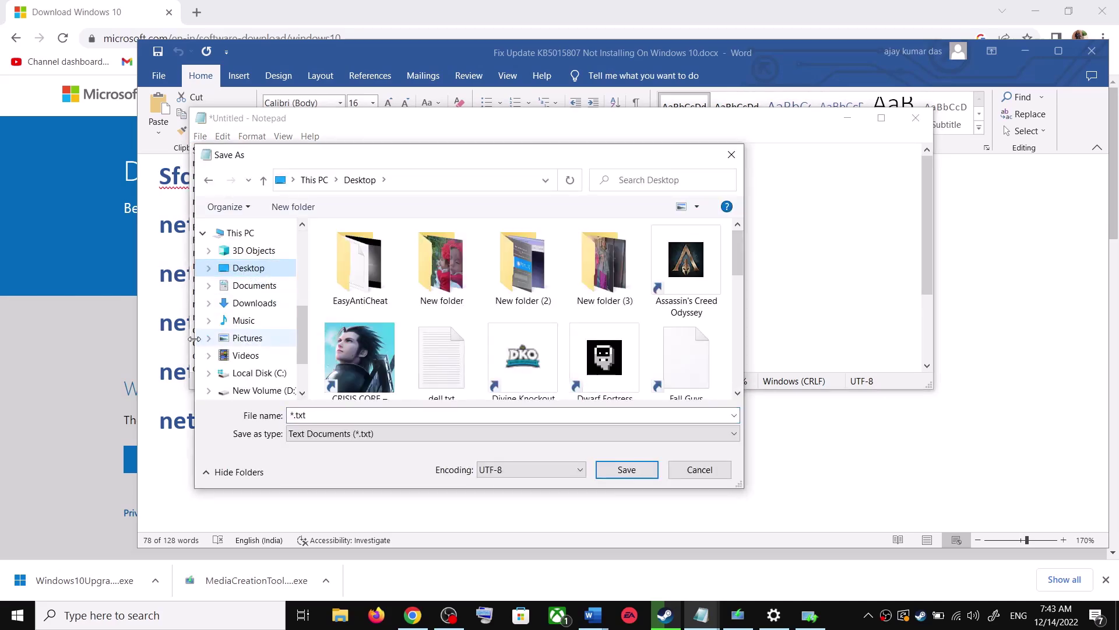
Set the file name to Wufix.bat, copied from the Word guide
key(alt+Tab)
scroll(618, 425, down, 3)
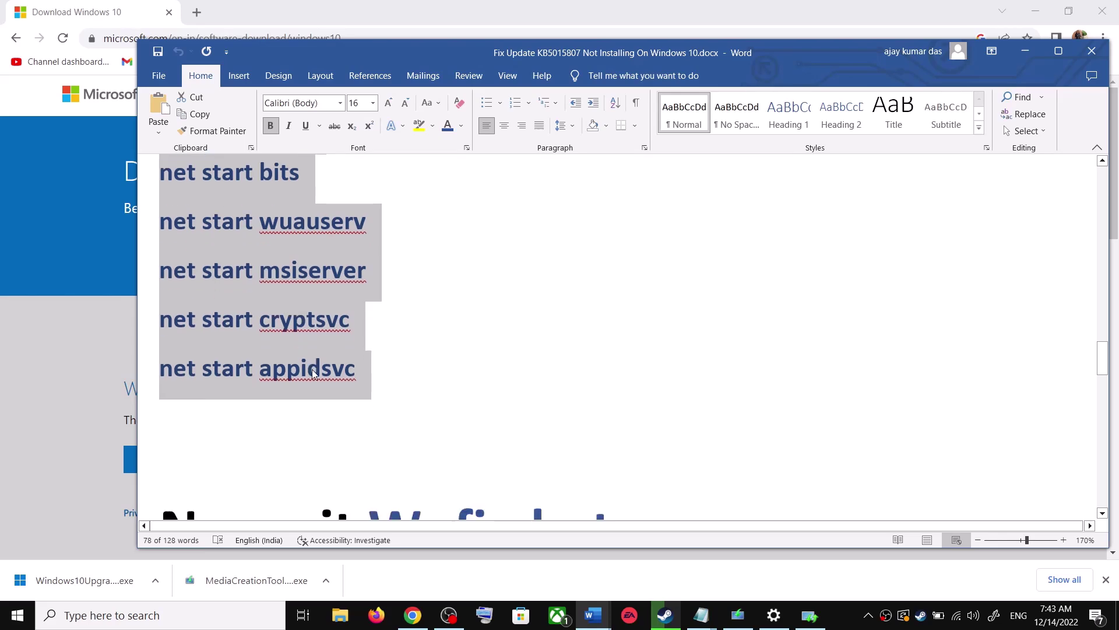
drag(619, 425, 429, 407)
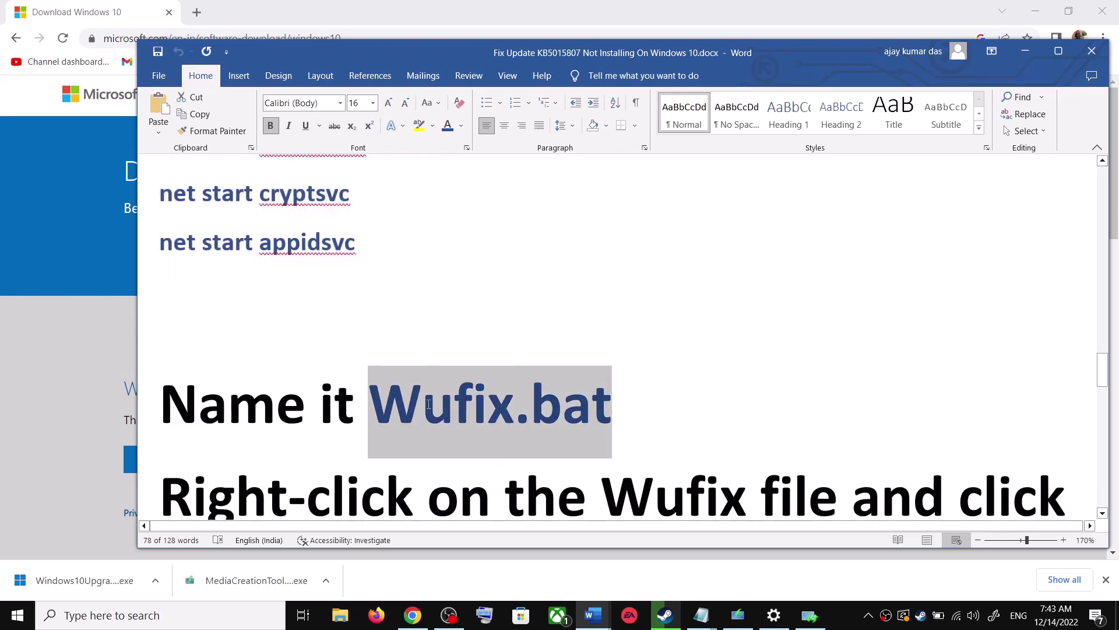
key(ctrl+c)
key(alt+Tab)
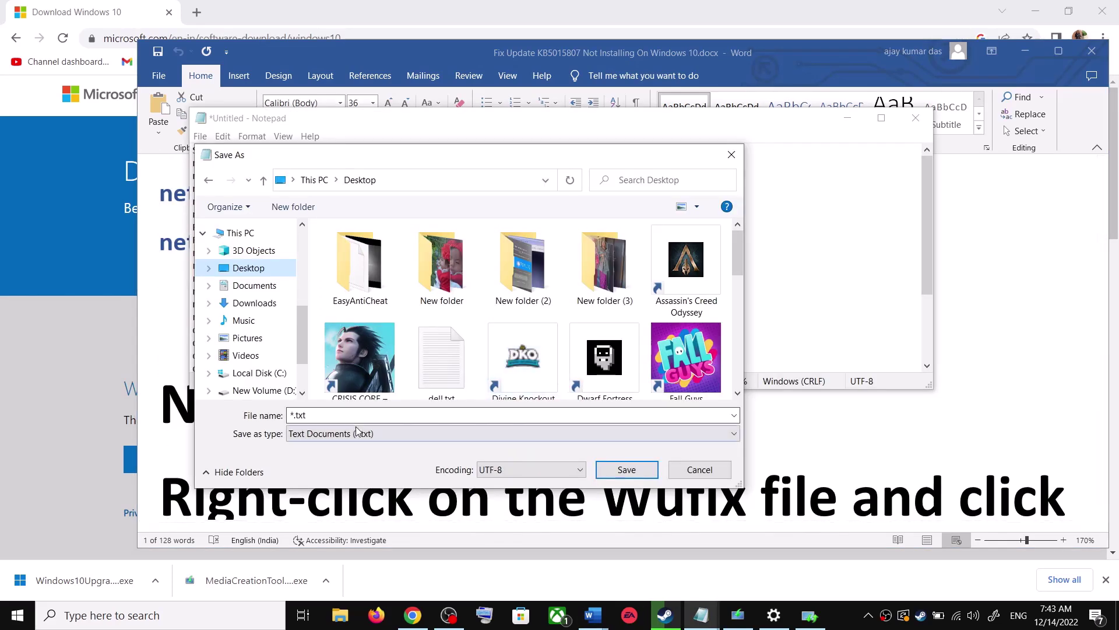
triple_click(405, 413)
key(ctrl+v)
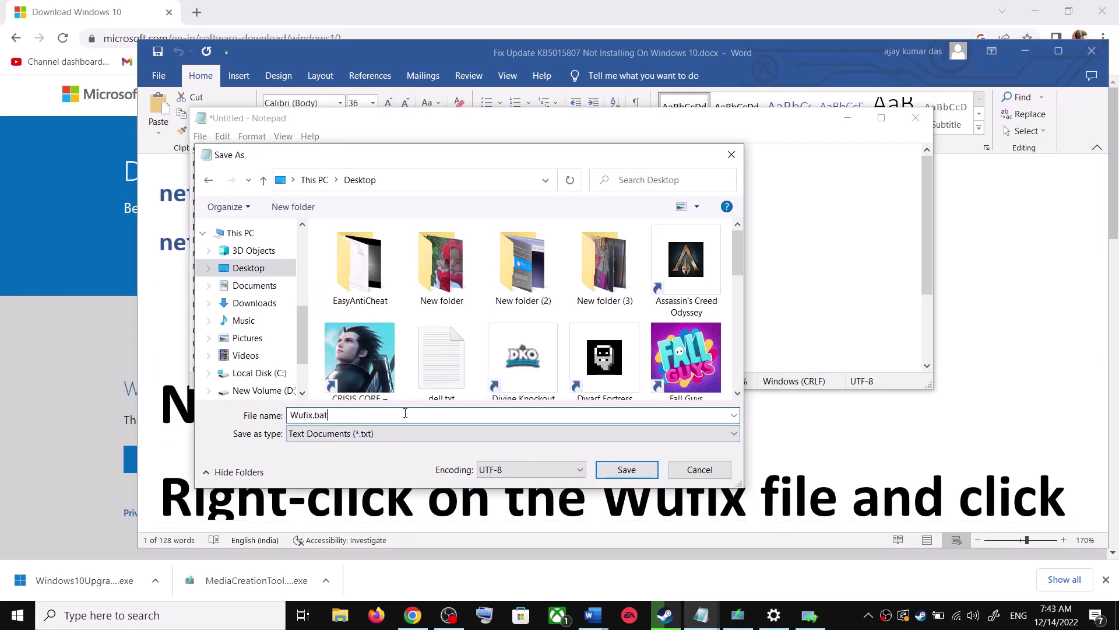
Save Wufix.bat with Save as type All Files, then show the desktop
click(338, 434)
click(320, 460)
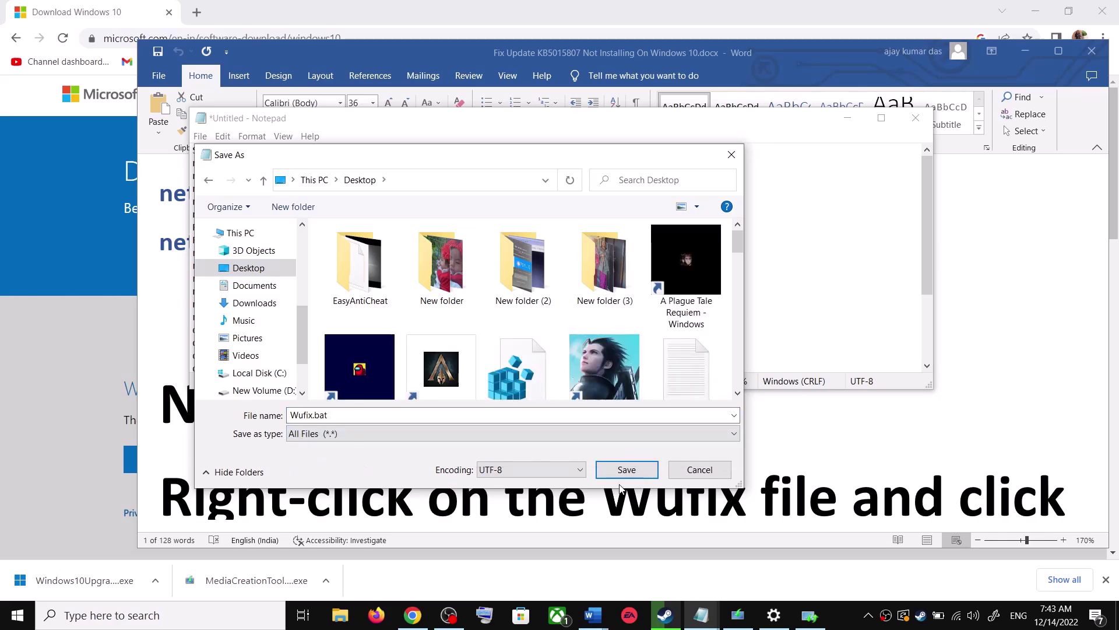
click(638, 470)
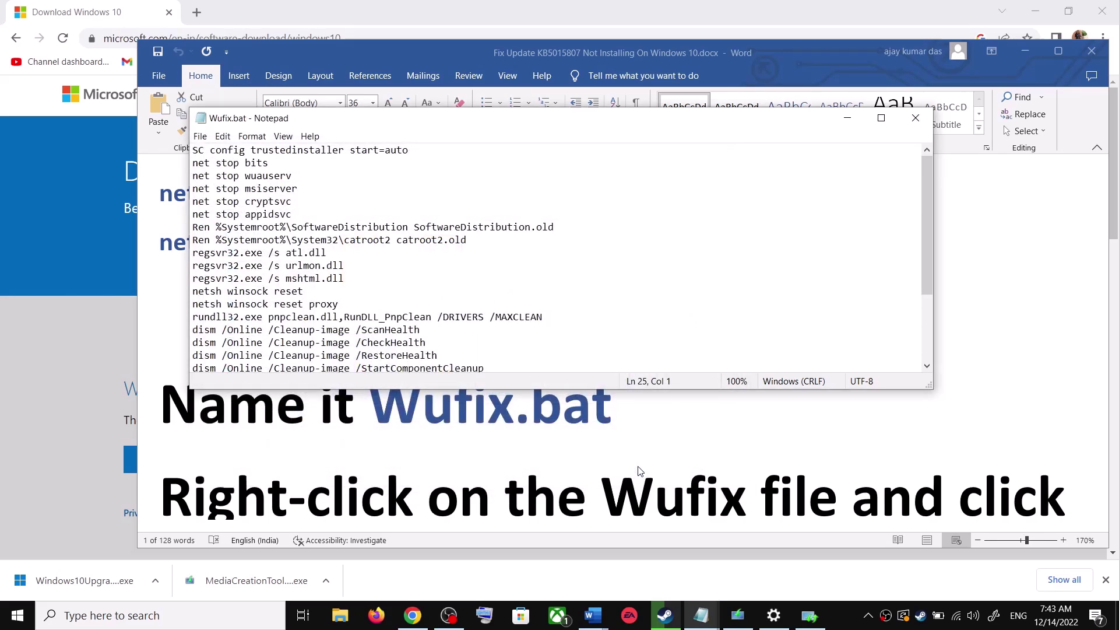
key(super+d)
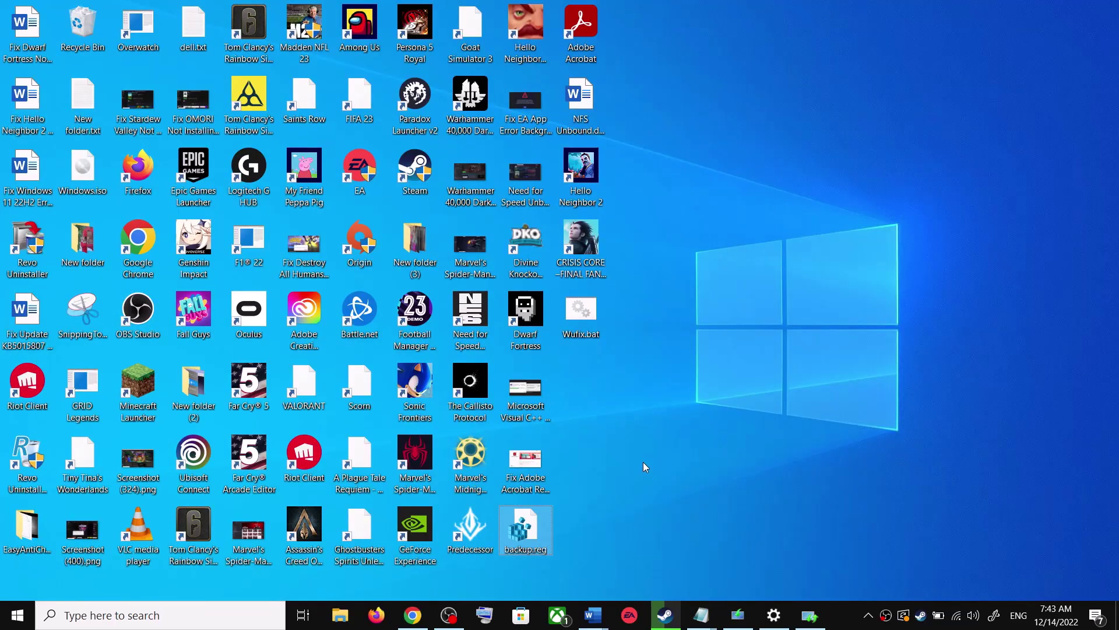
Run Wufix.bat from the desktop as administrator and move its Command Prompt window aside
click(590, 322)
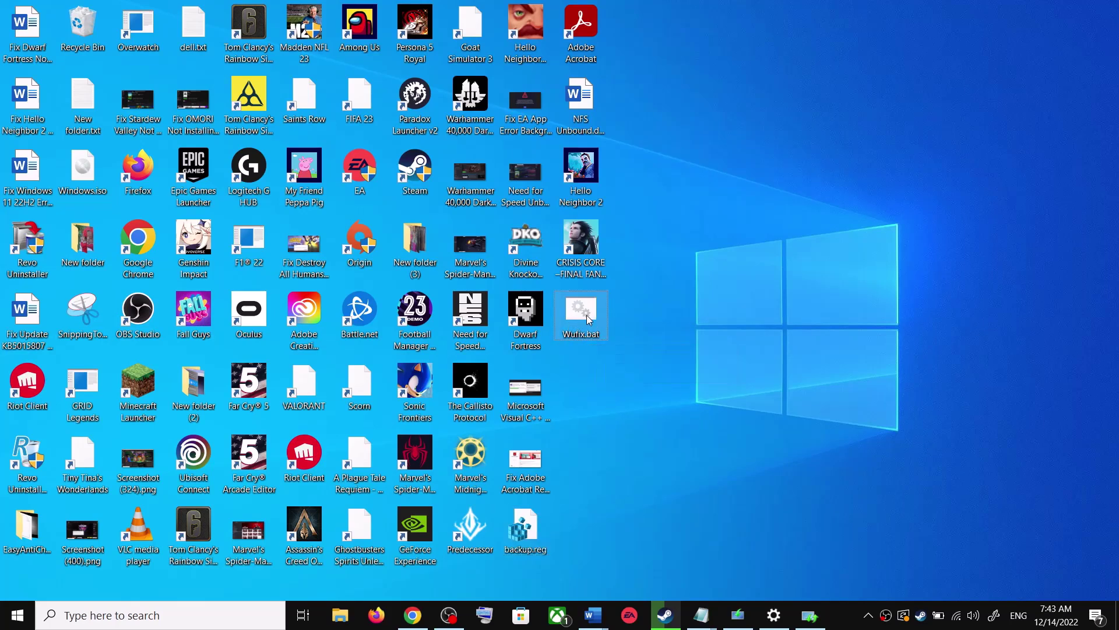
right_click(588, 319)
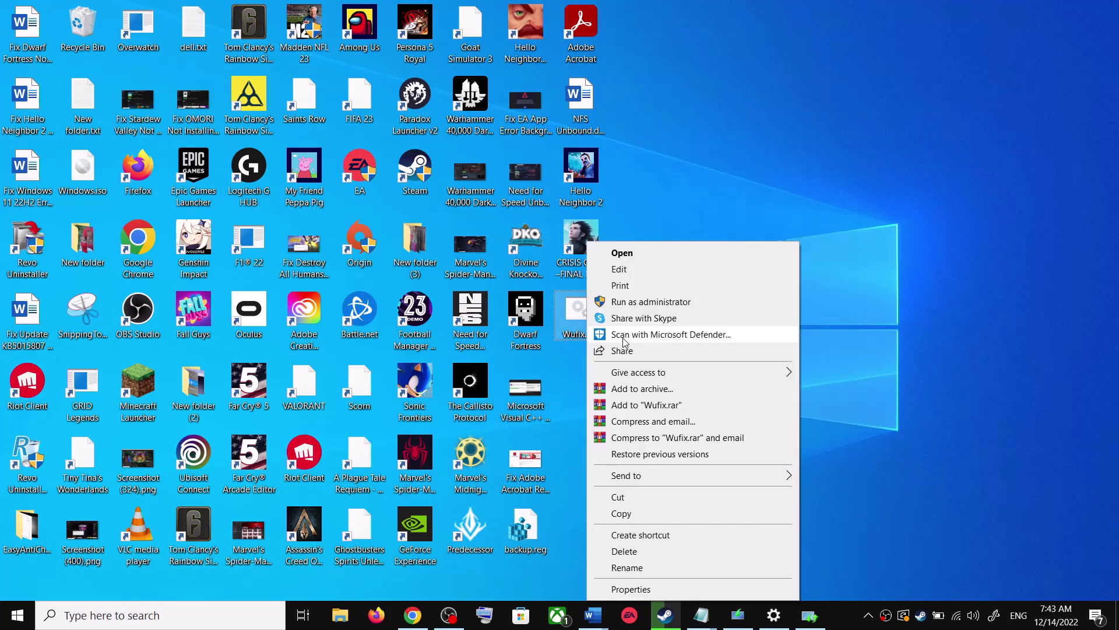
click(647, 302)
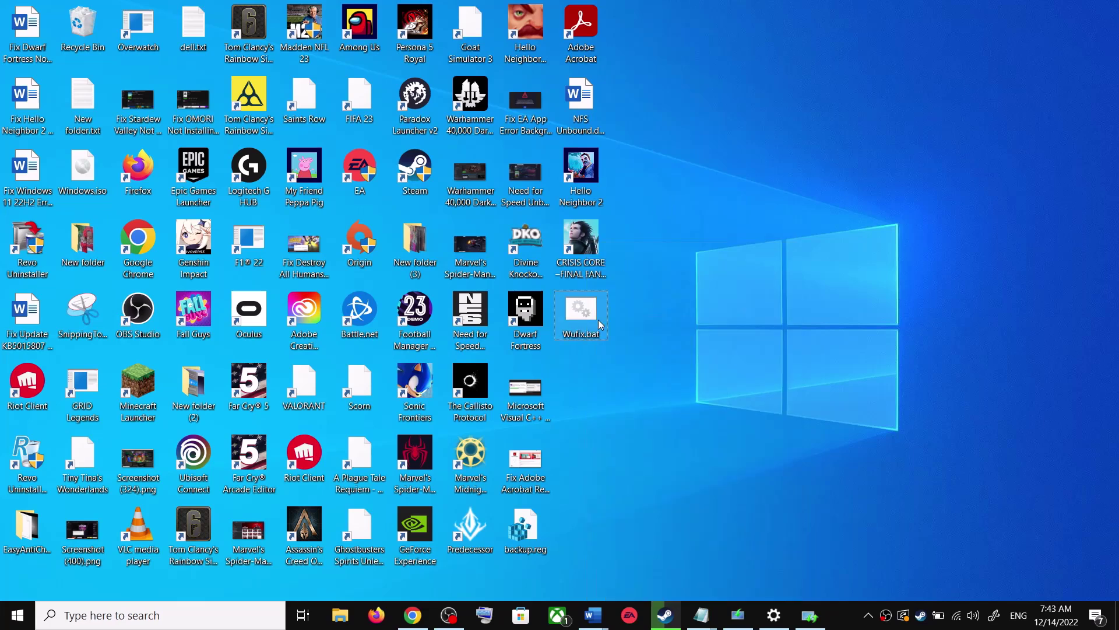
right_click(580, 325)
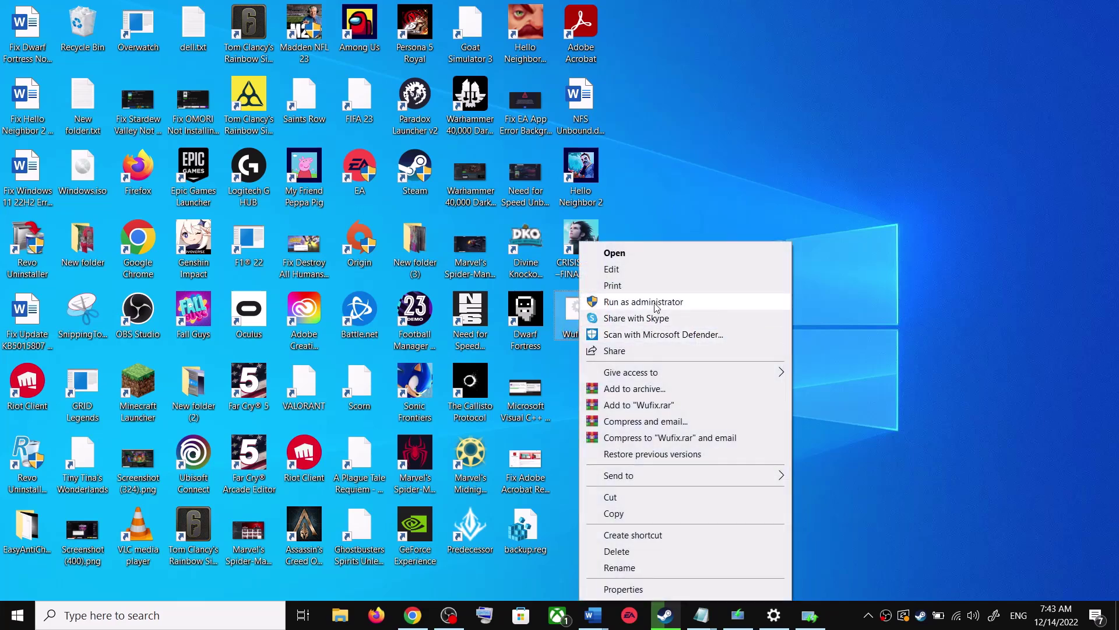
click(655, 303)
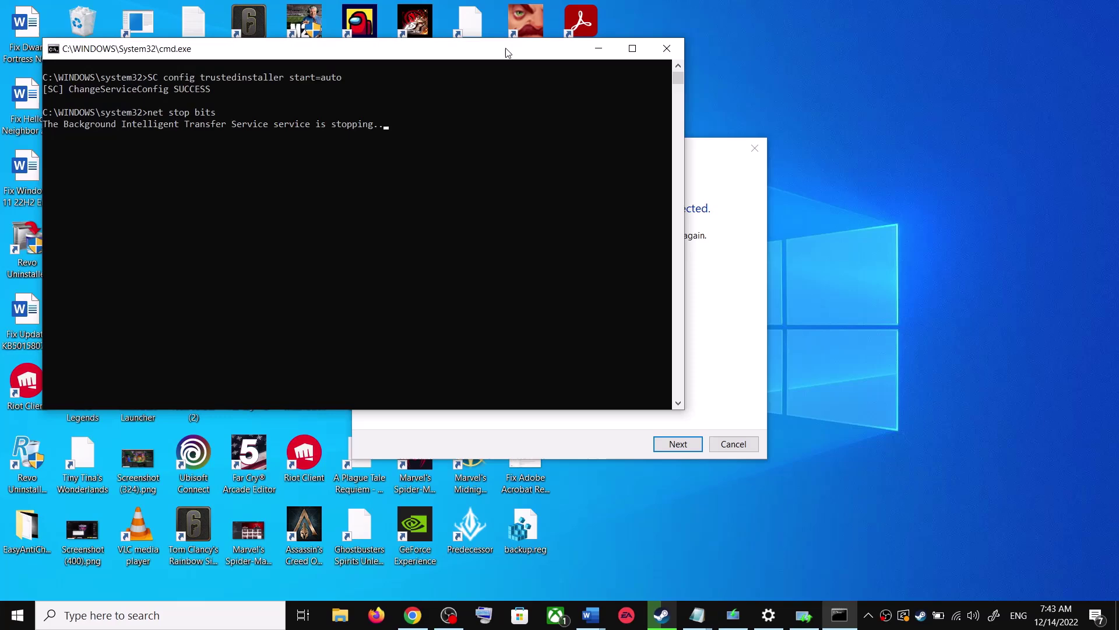
drag(508, 53, 637, 157)
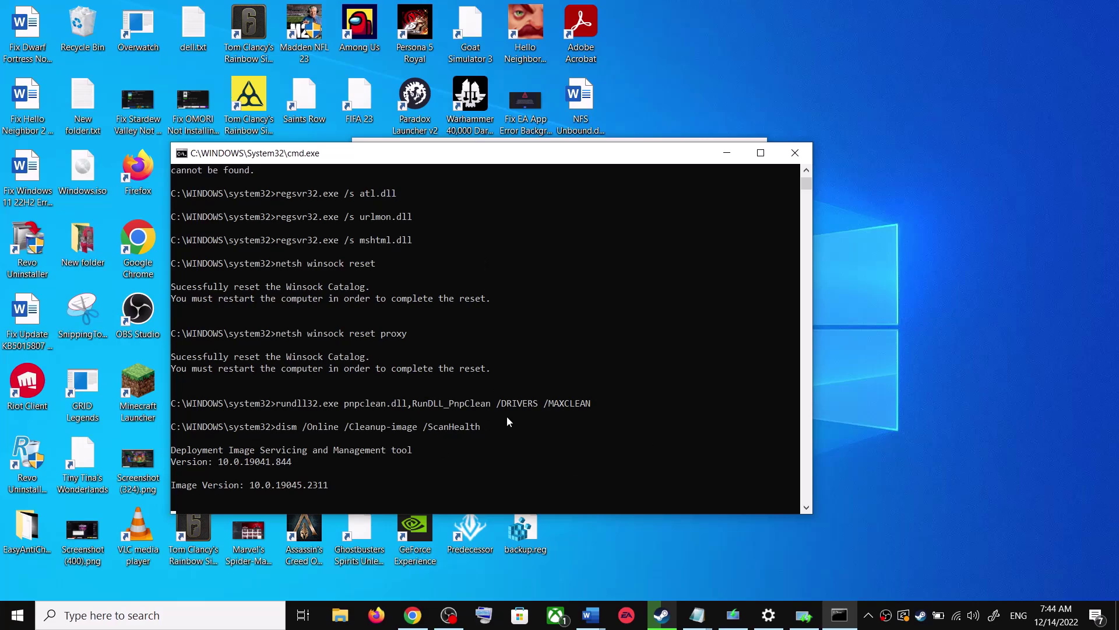
Dismiss the Start menu power options without restarting and close the Settings window
click(18, 615)
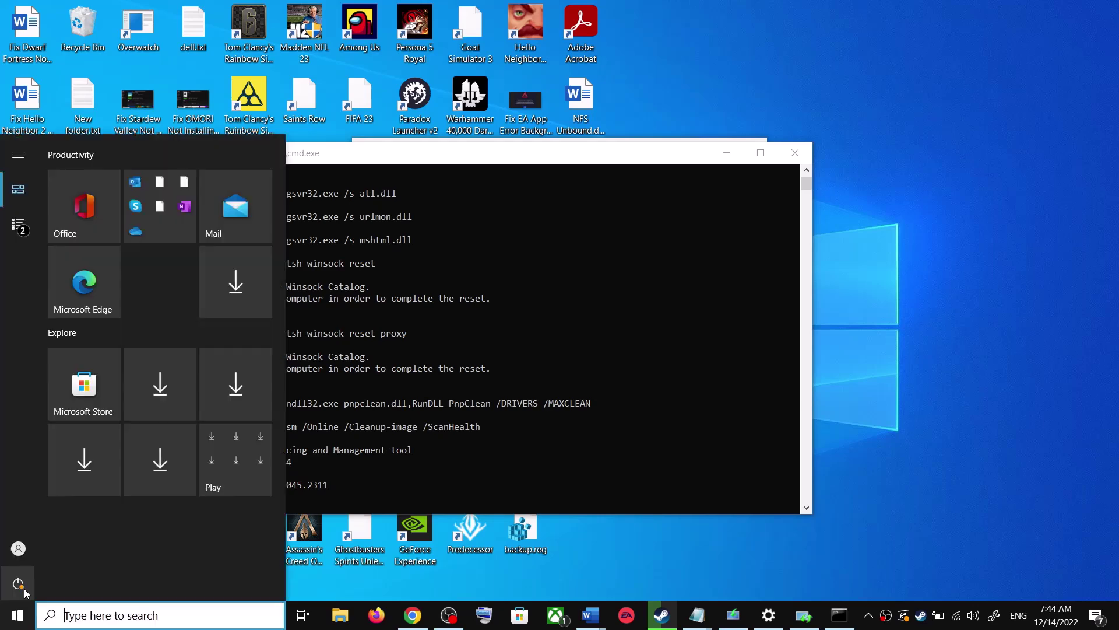
click(22, 586)
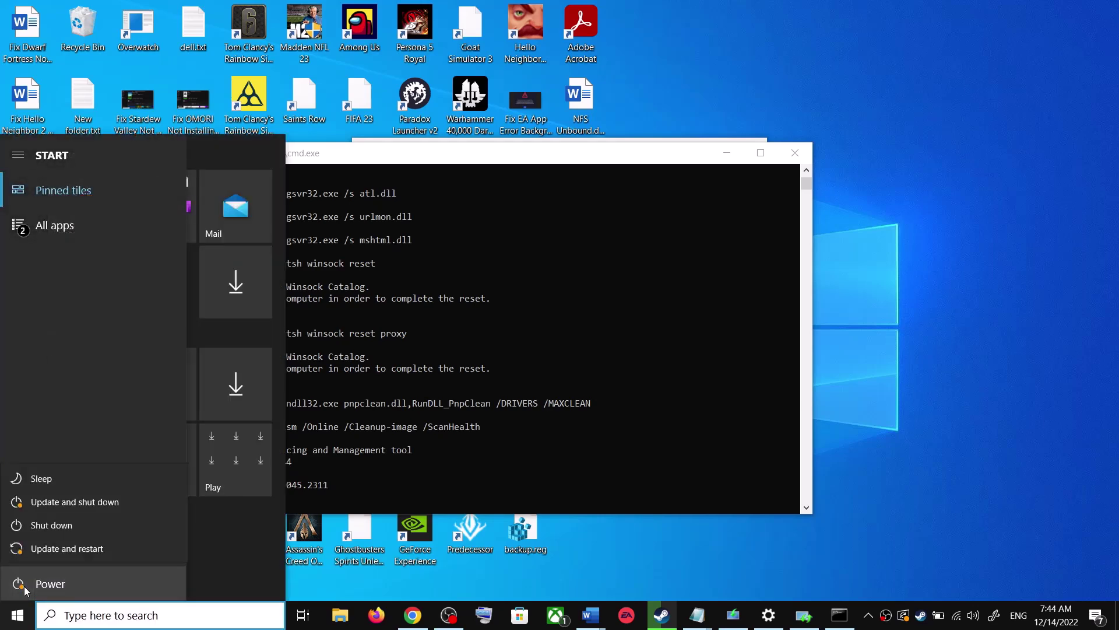
click(956, 344)
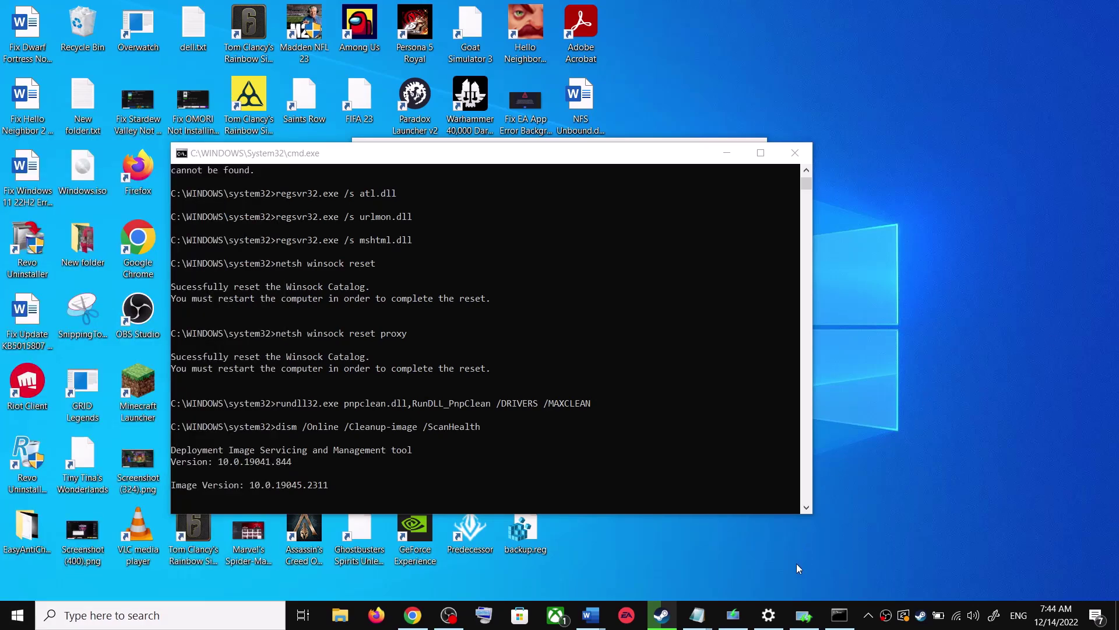
right_click(767, 623)
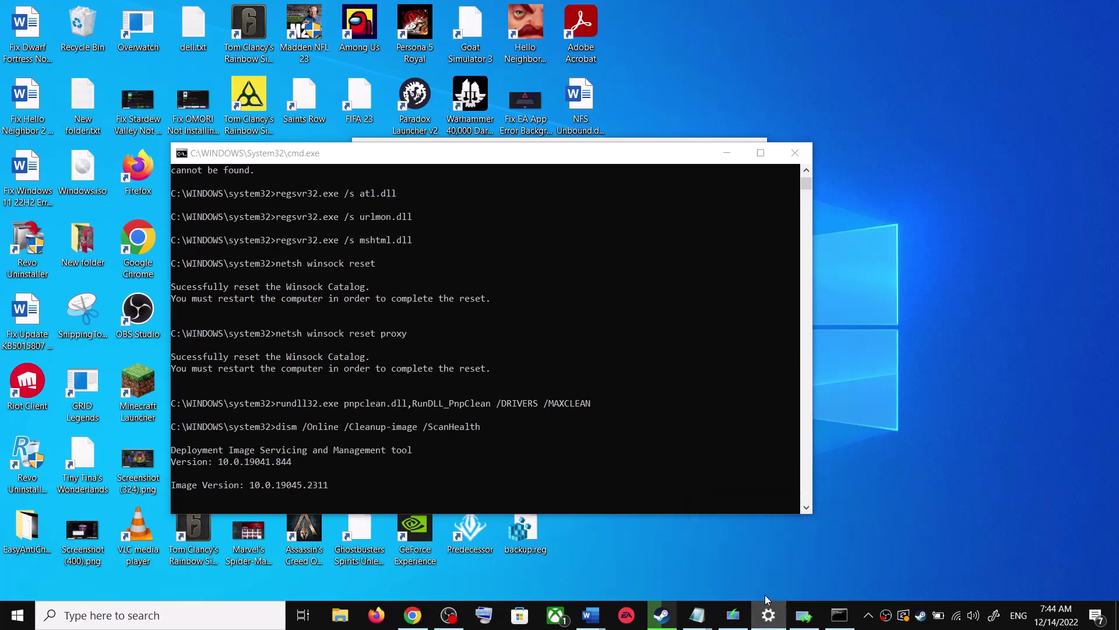
click(763, 580)
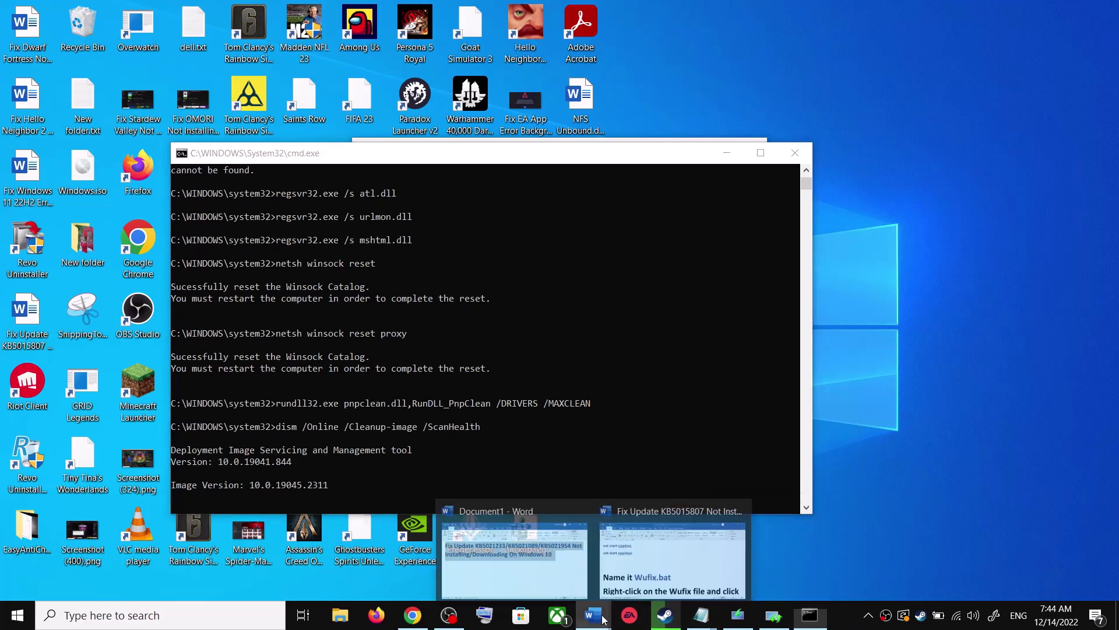
Bring the Word guide forward and scroll to Step 4 'Use Media Creation Tool'
click(673, 557)
scroll(559, 384, down, 5)
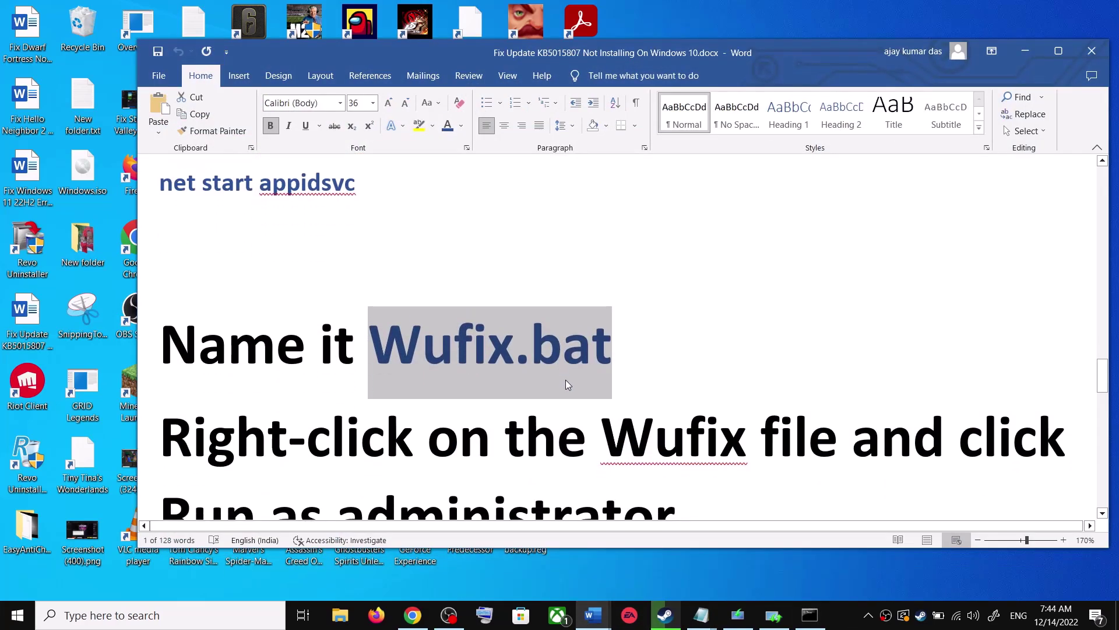
scroll(566, 380, down, 2)
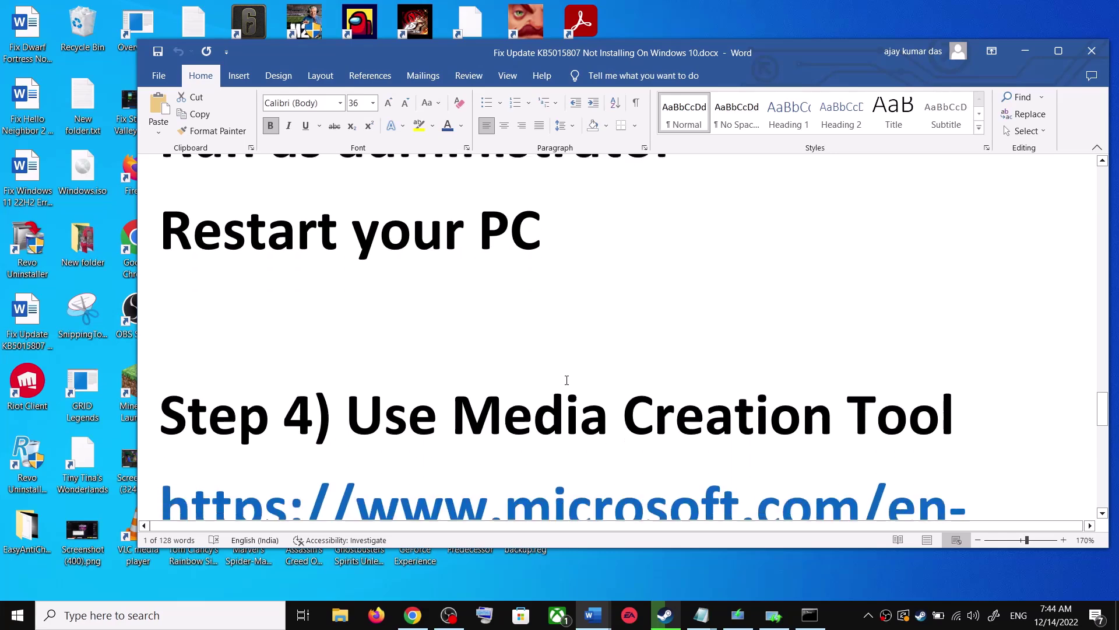
drag(348, 379, 922, 386)
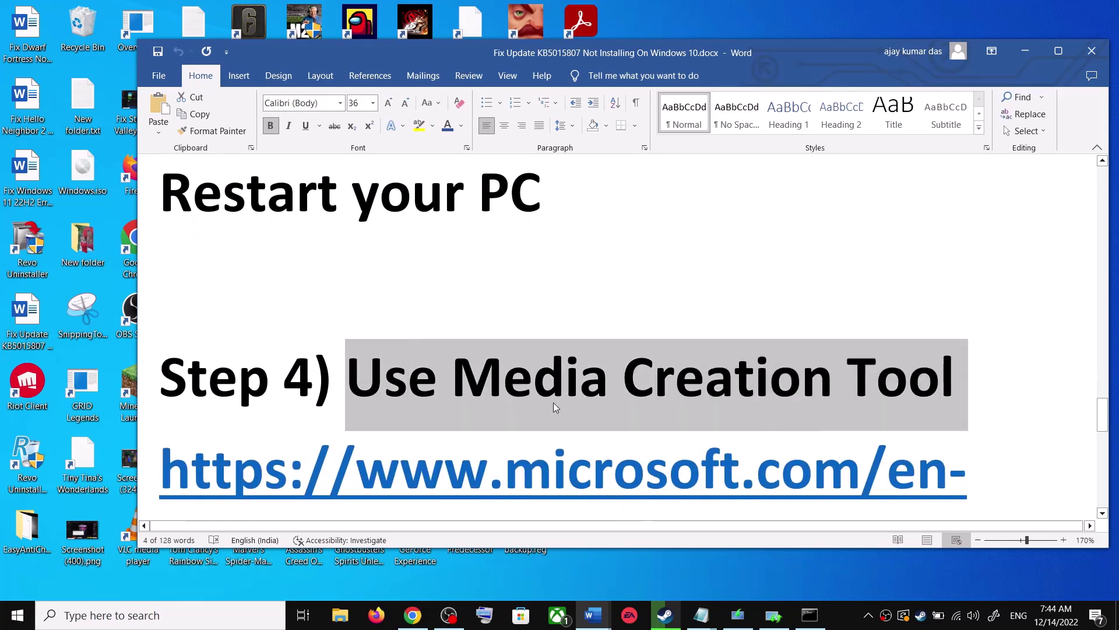
scroll(555, 407, down, 3)
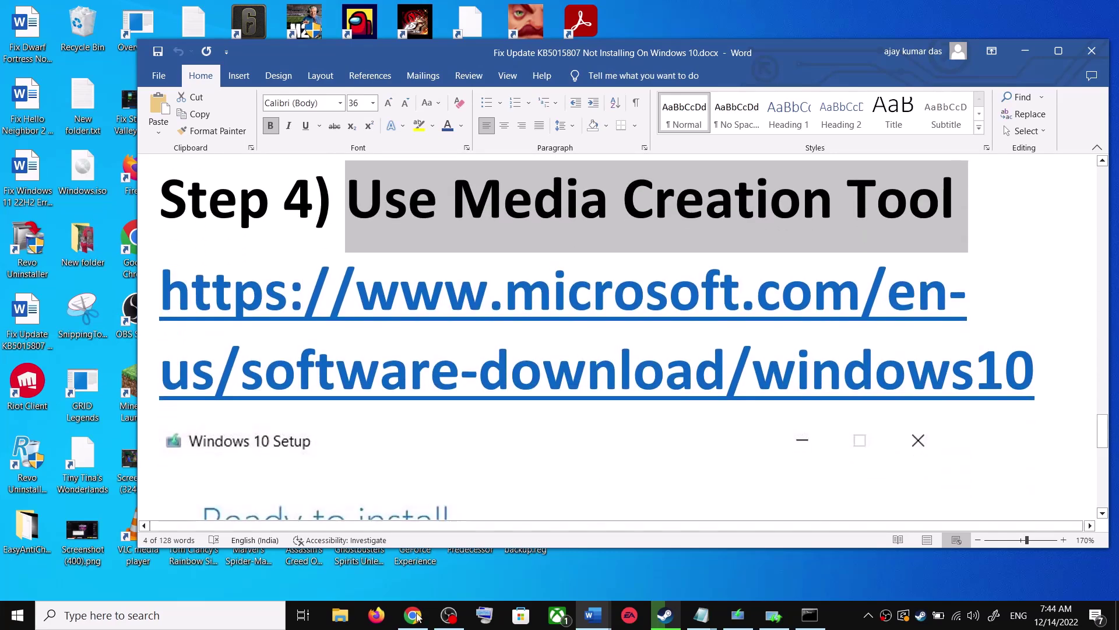
Run MediaCreationTool.exe, accept the licence, choose Upgrade this PC now, then return to the guide
click(413, 615)
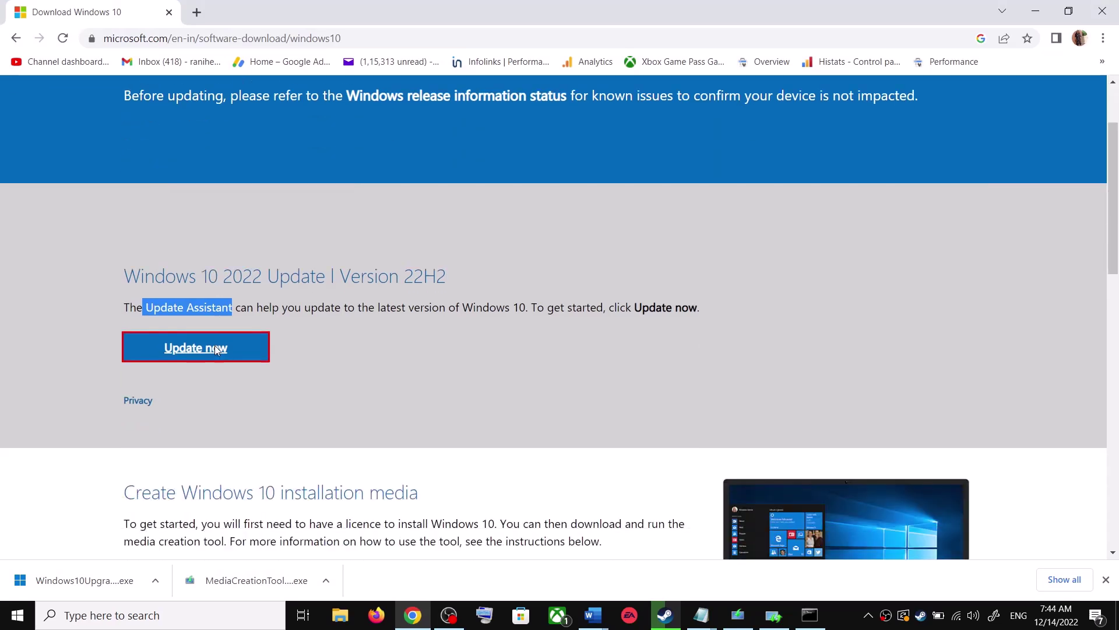
scroll(216, 348, down, 3)
drag(134, 362, 232, 363)
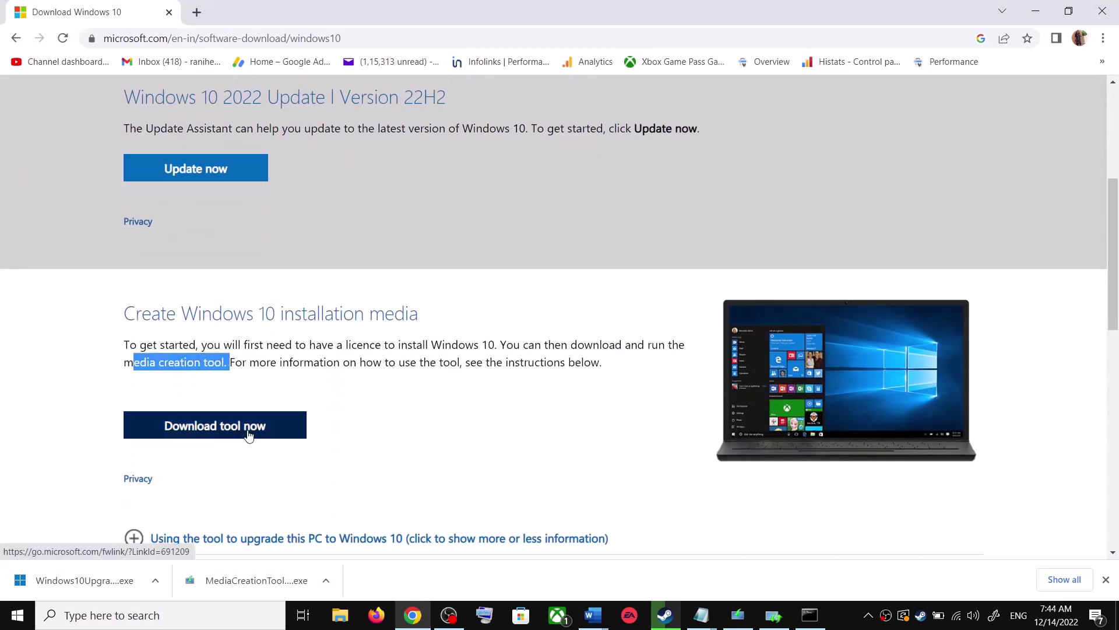
click(260, 587)
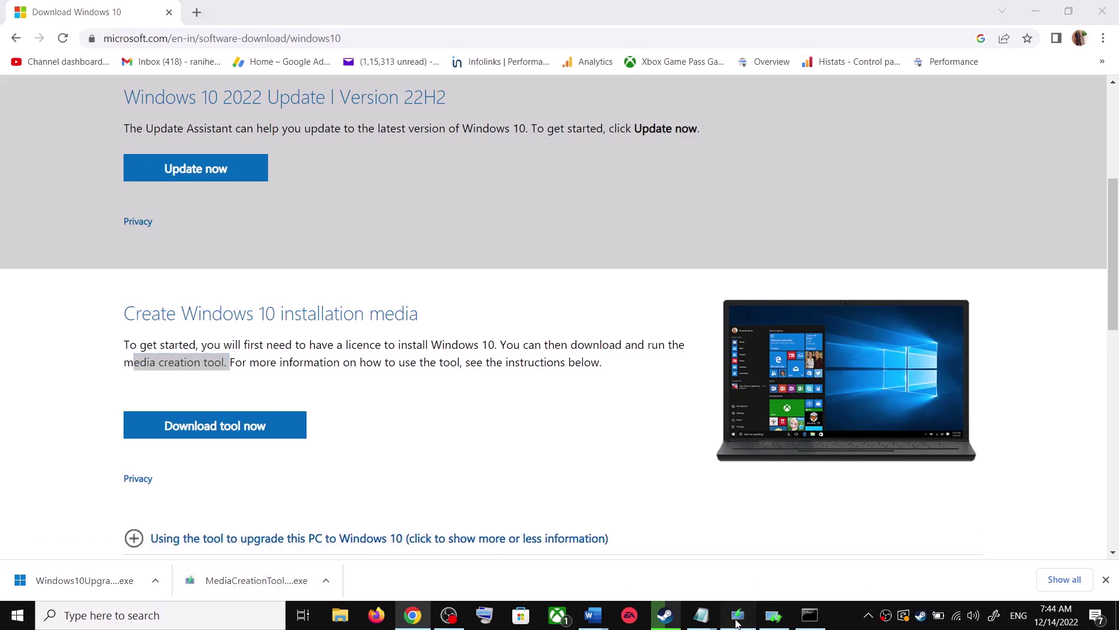
click(757, 478)
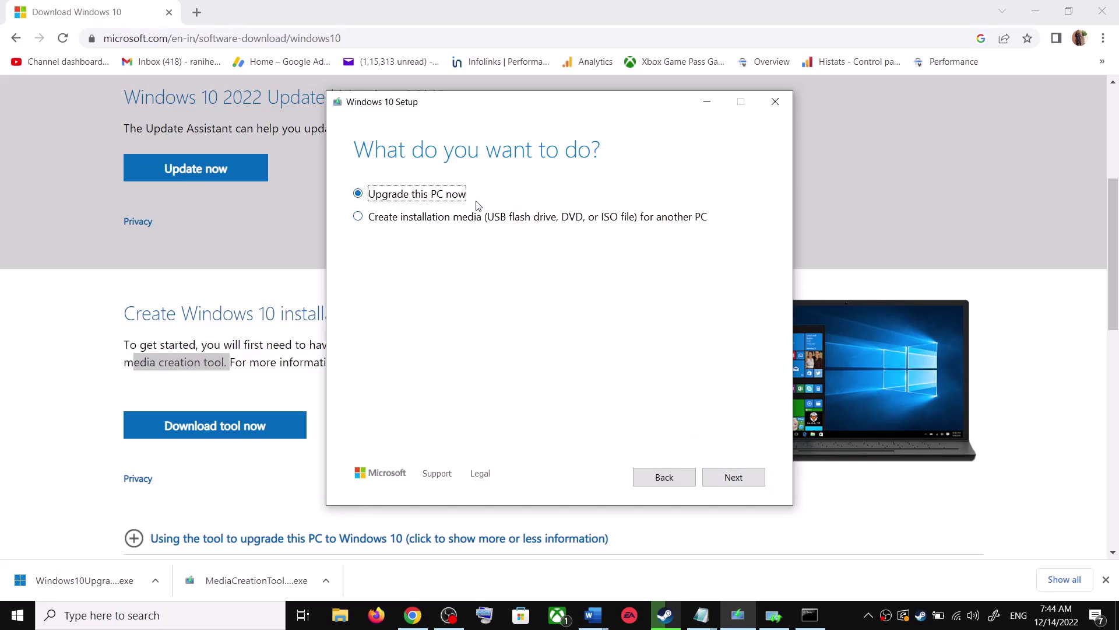
click(741, 476)
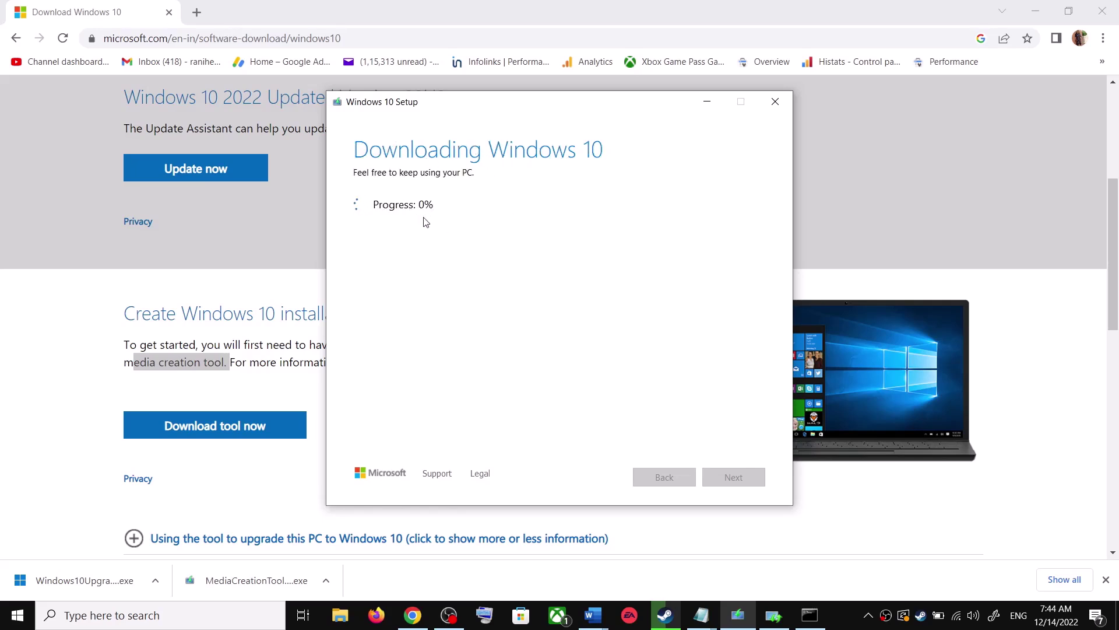
mouse_move(592, 615)
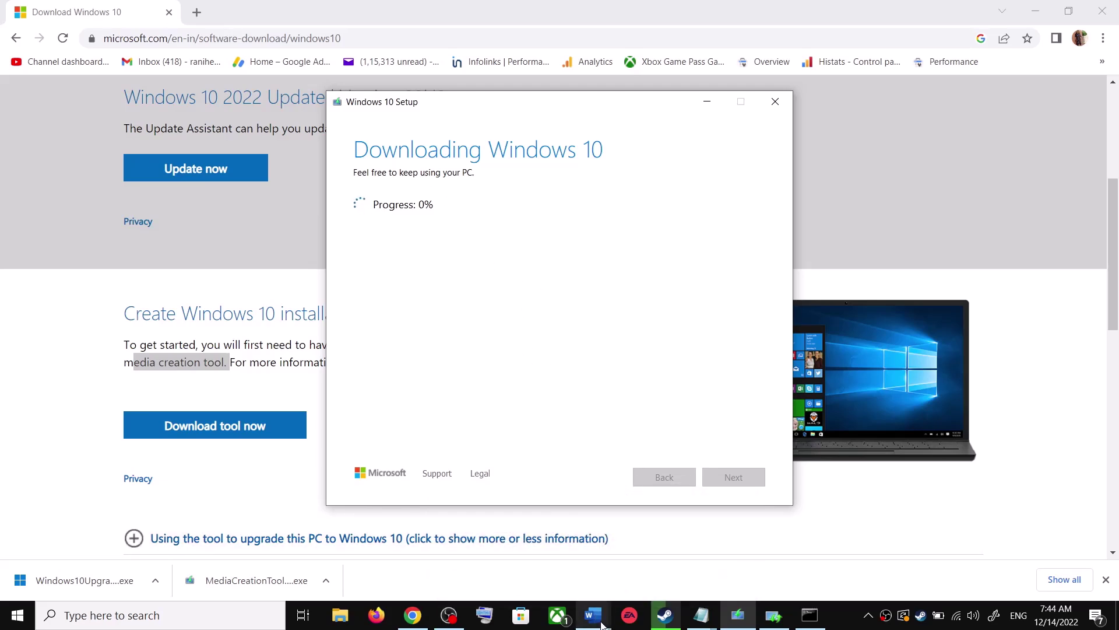
click(664, 561)
Maximize the Word guide and scroll through its Windows 10 Setup 'Ready to install' screenshot
scroll(767, 365, down, 3)
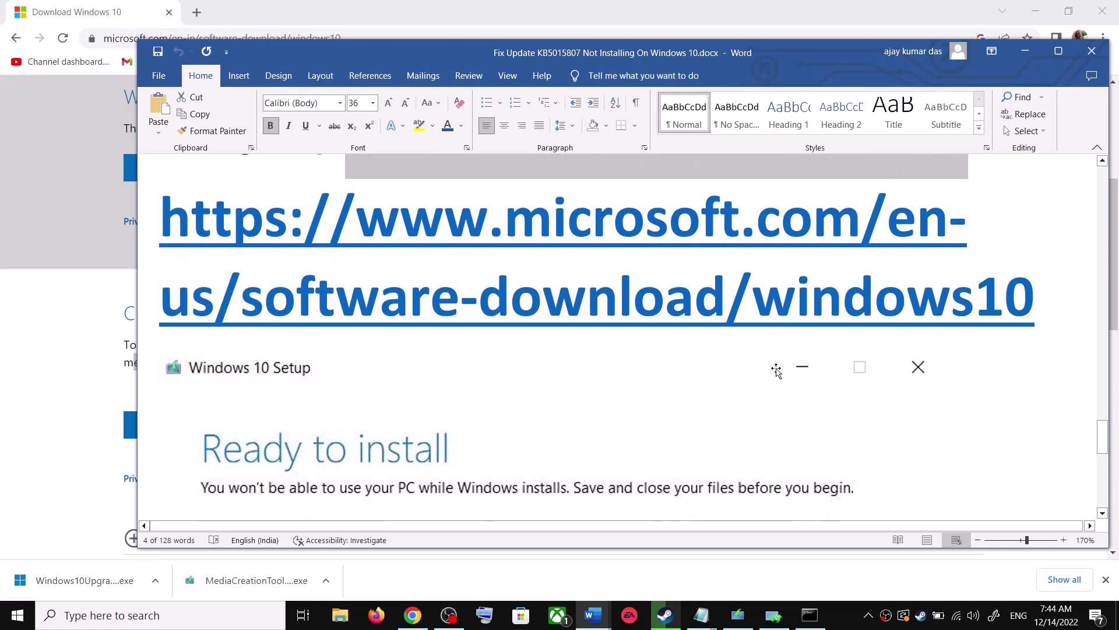
click(1057, 53)
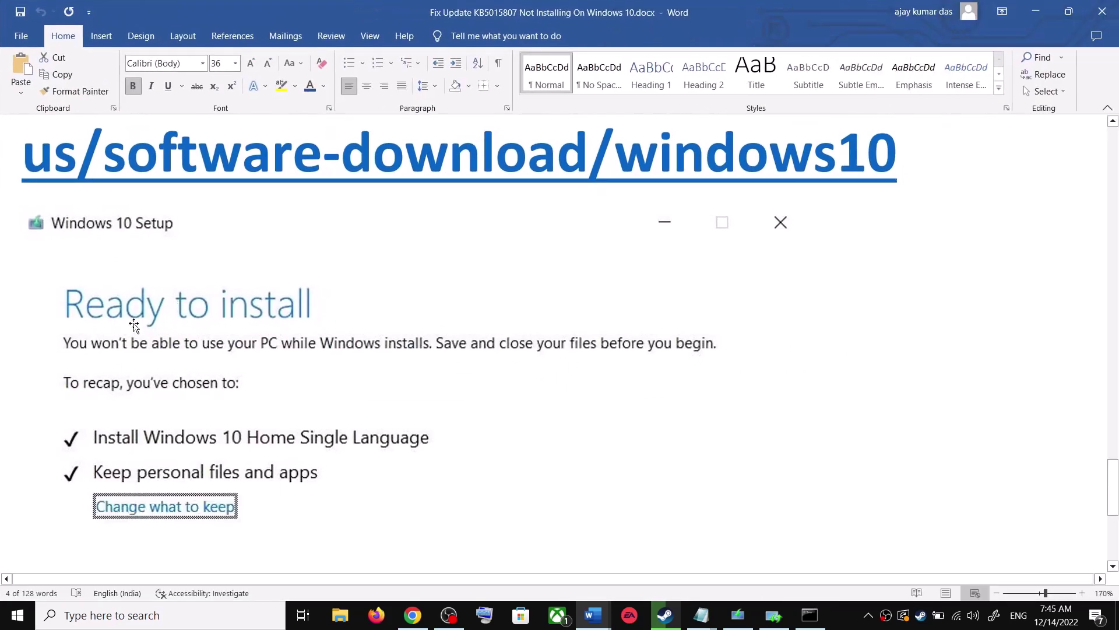
scroll(245, 323, down, 3)
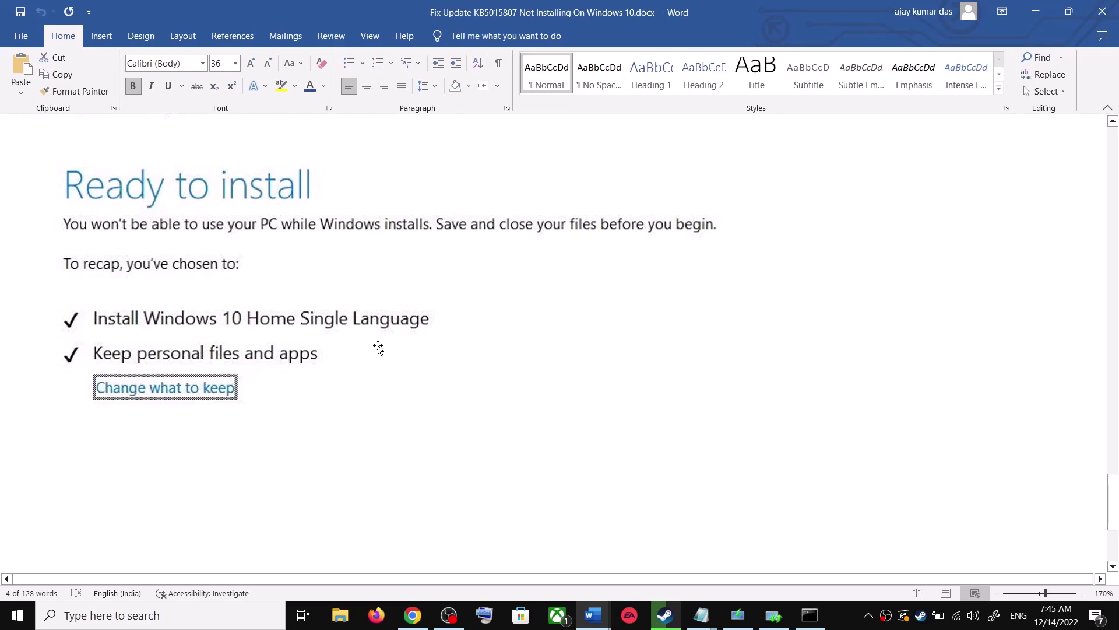
scroll(392, 354, down, 5)
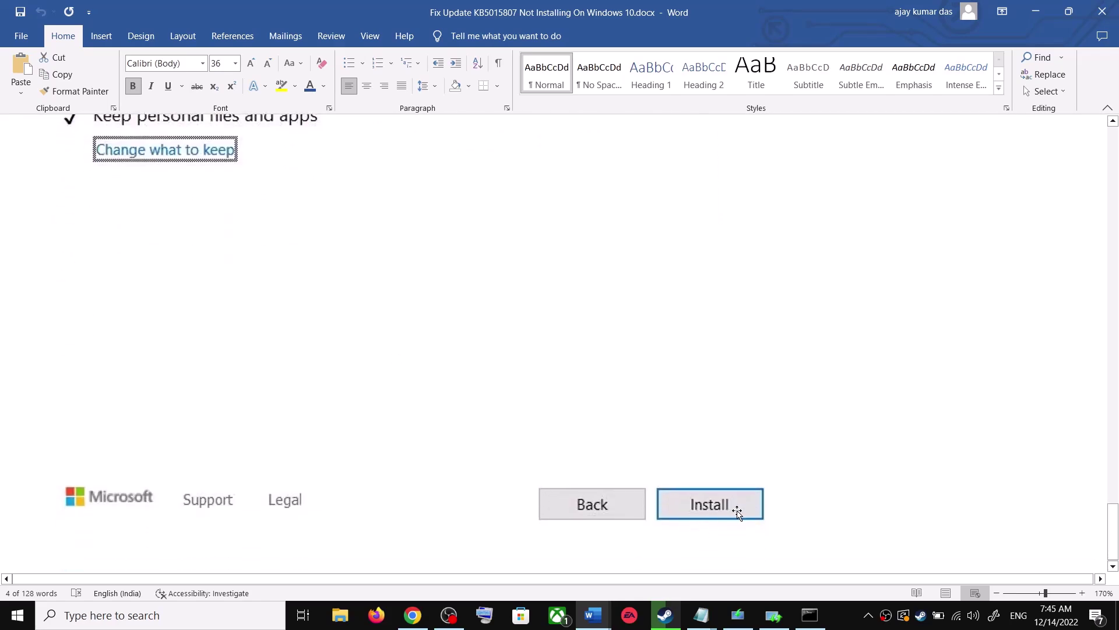
scroll(570, 403, up, 6)
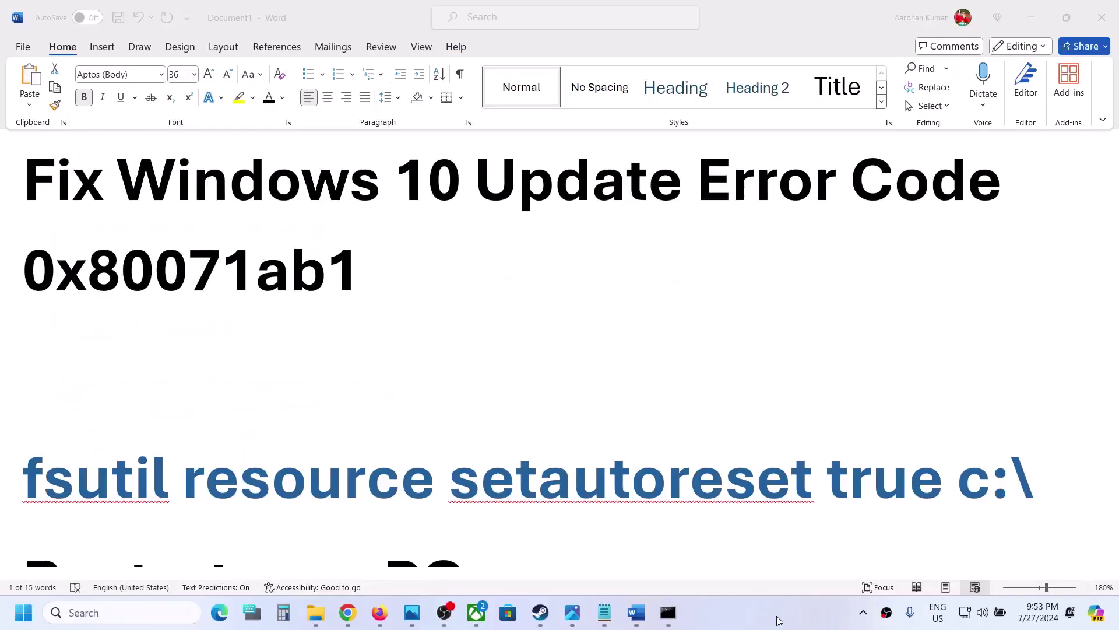
Select the error code '0x80071ab1' in the document title
double_click(215, 275)
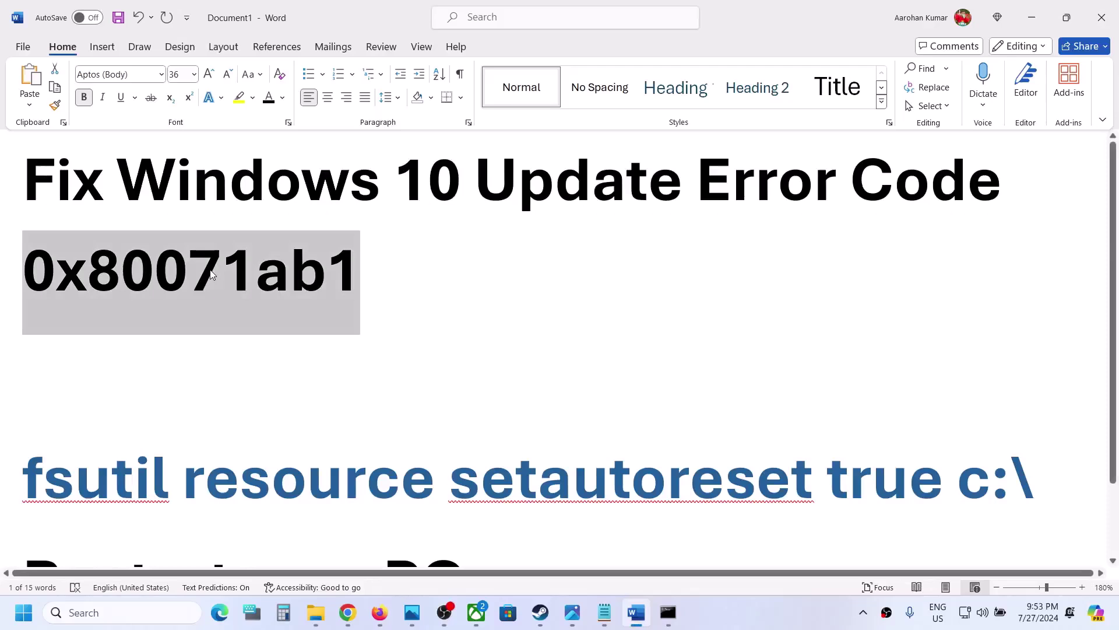